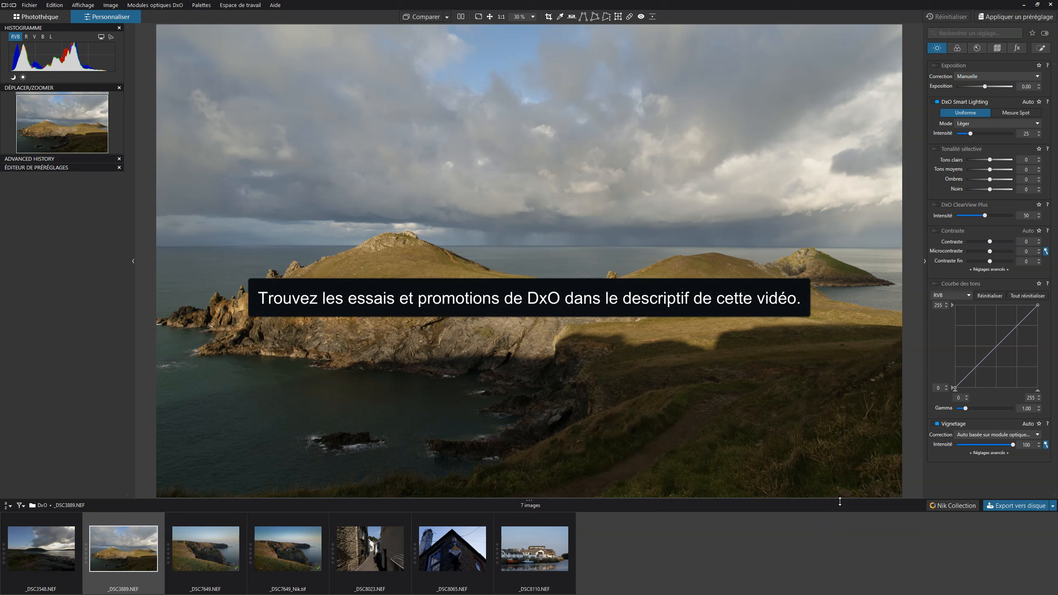
# - Set the RAW white balance by sampling a grey cloud in the sky, and compare the image with the correction off and on
pyautogui.click(958, 48)
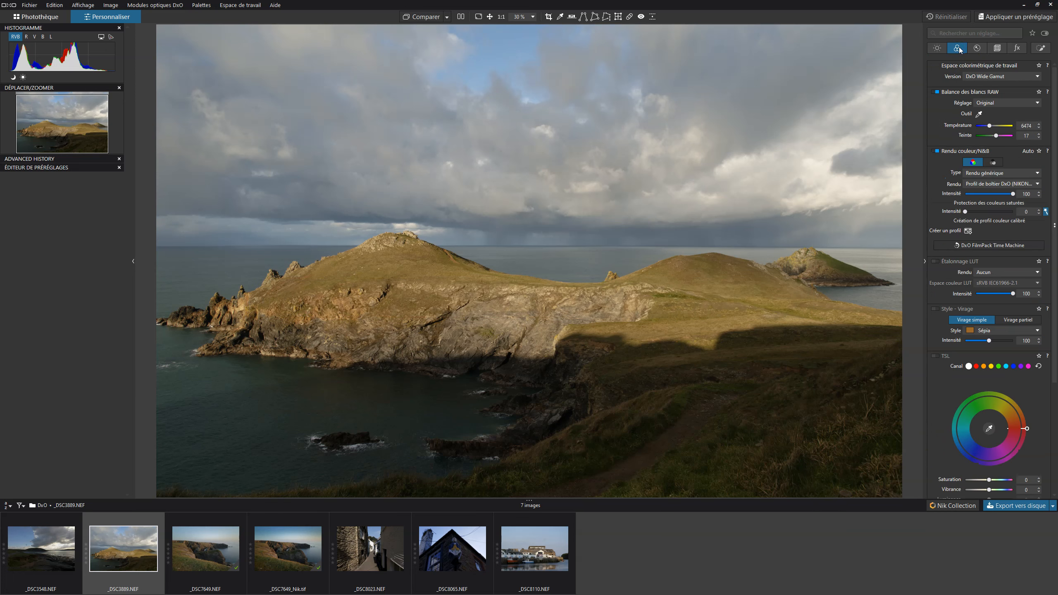
pyautogui.click(980, 114)
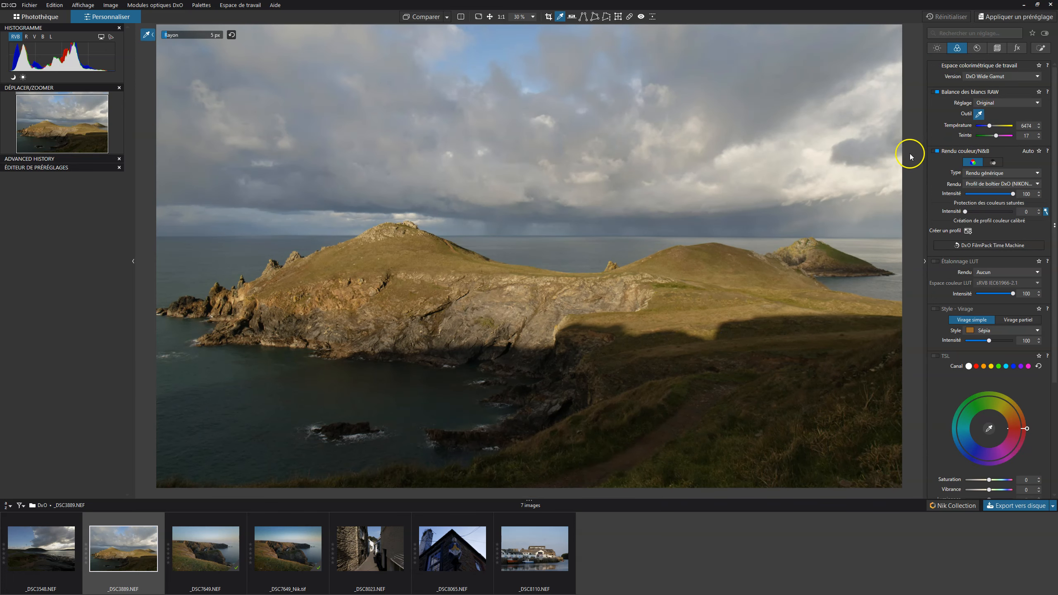
pyautogui.click(586, 177)
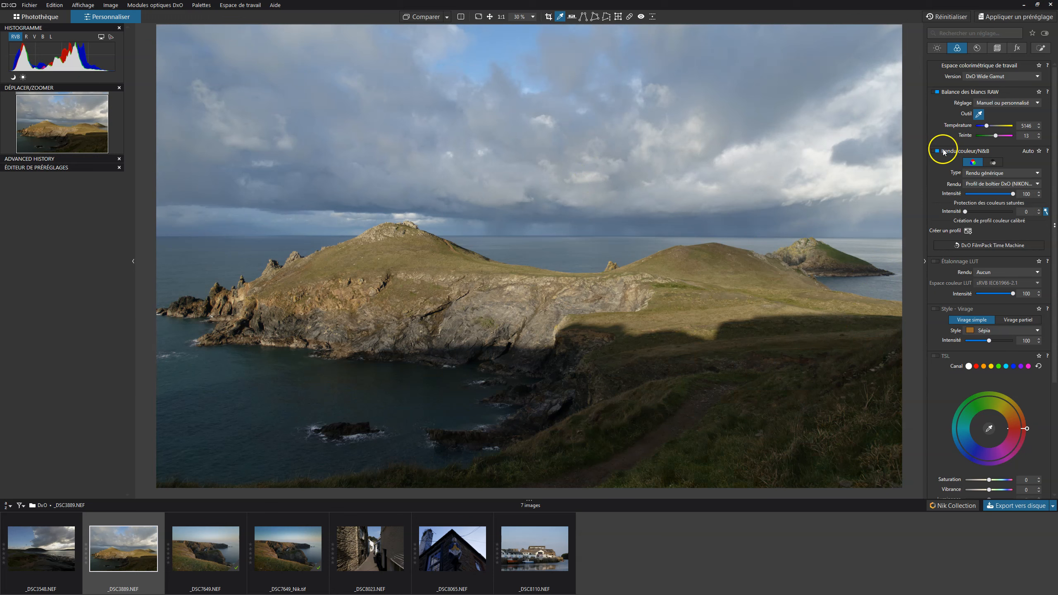
pyautogui.click(937, 92)
pyautogui.click(936, 92)
# - Try out the overall saturation and vibrance adjustments in the global TSL settings
pyautogui.scroll(-1, 943, 403)
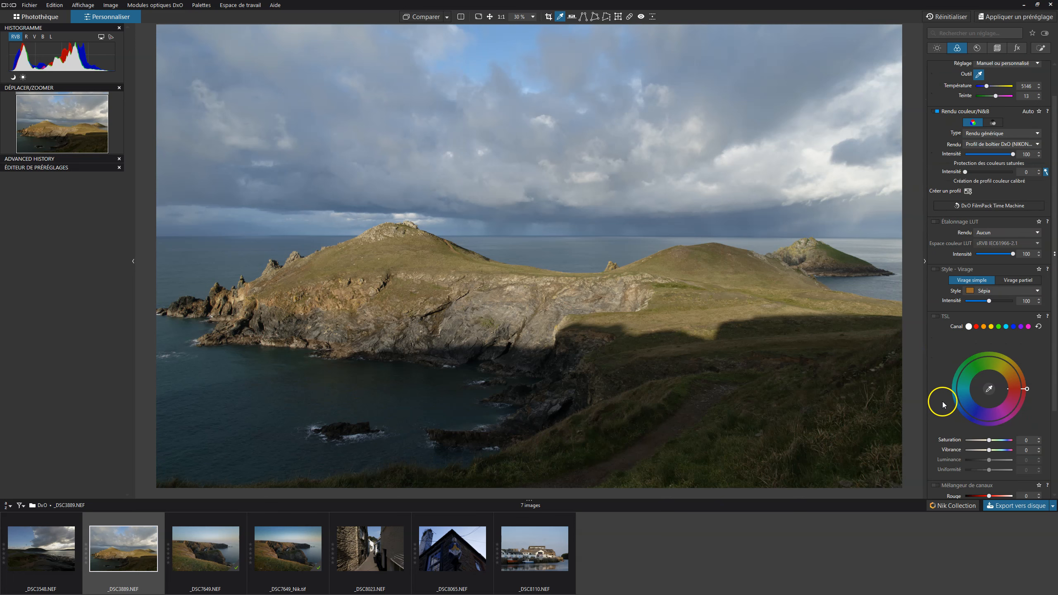
pyautogui.scroll(-1, 943, 403)
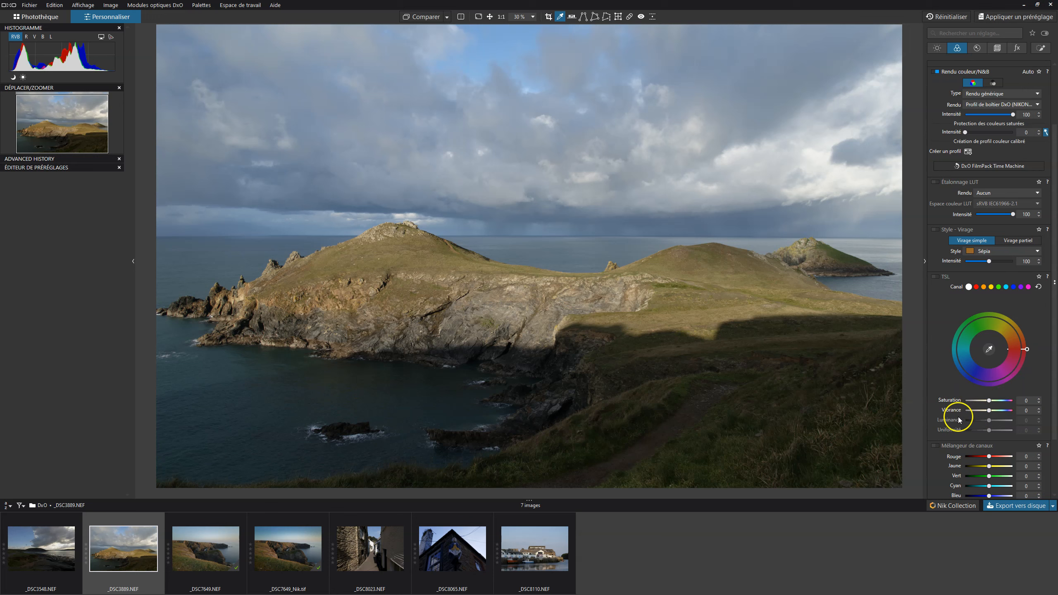
pyautogui.moveTo(989, 401)
pyautogui.mouseDown()
pyautogui.moveTo(980, 401)
pyautogui.moveTo(990, 400)
pyautogui.mouseUp()
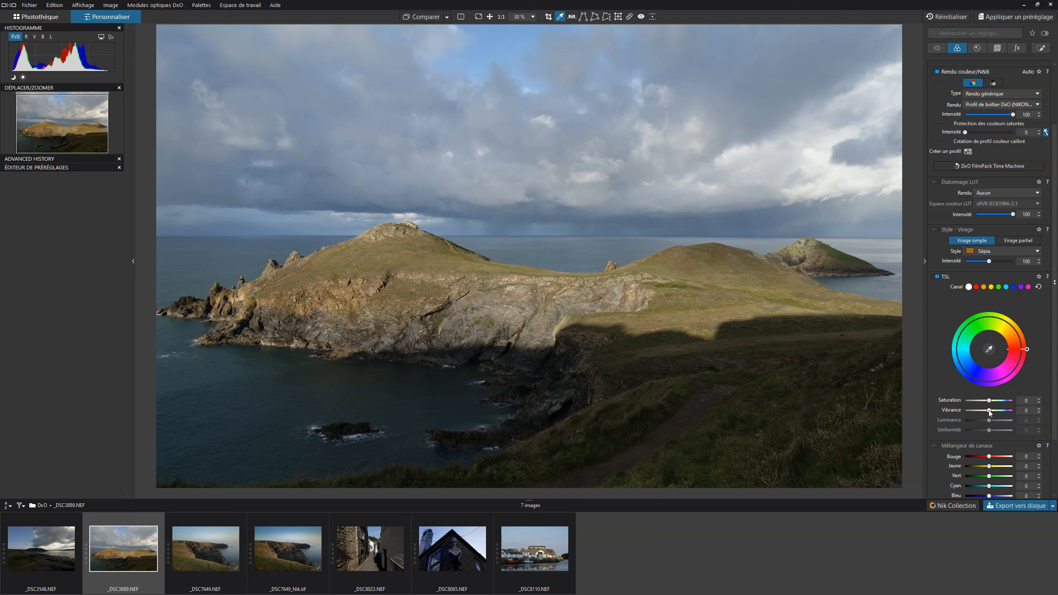
pyautogui.moveTo(984, 411); pyautogui.dragTo(971, 410)
pyautogui.click(971, 411)
pyautogui.click(990, 425)
# - Try the Fort mode of DxO Smart Lighting and return to the Léger mode with intensity 25
pyautogui.click(938, 48)
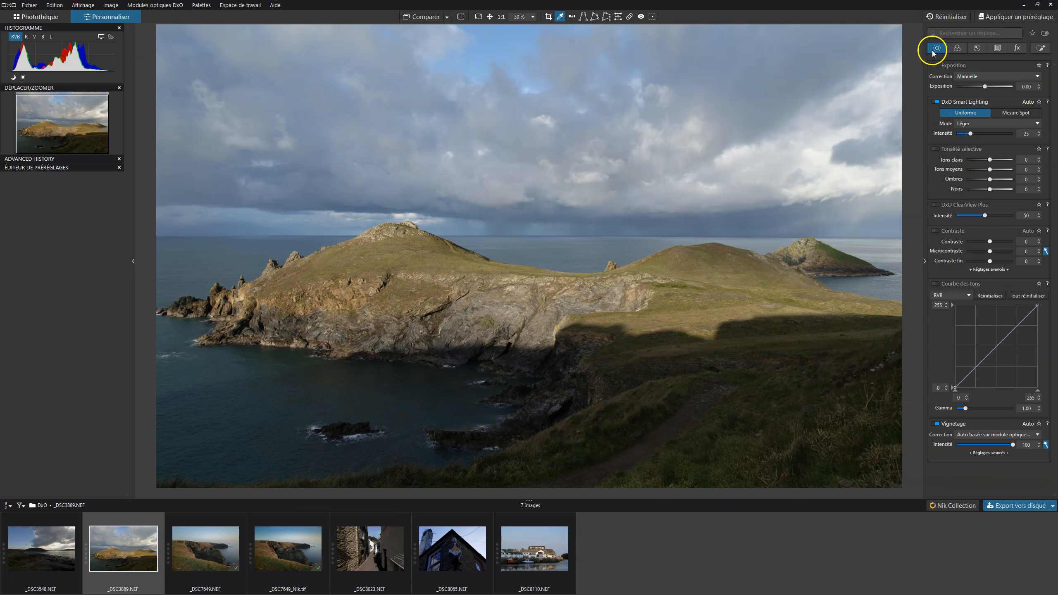
pyautogui.click(981, 125)
pyautogui.click(979, 140)
pyautogui.click(987, 112)
pyautogui.click(983, 123)
pyautogui.click(980, 151)
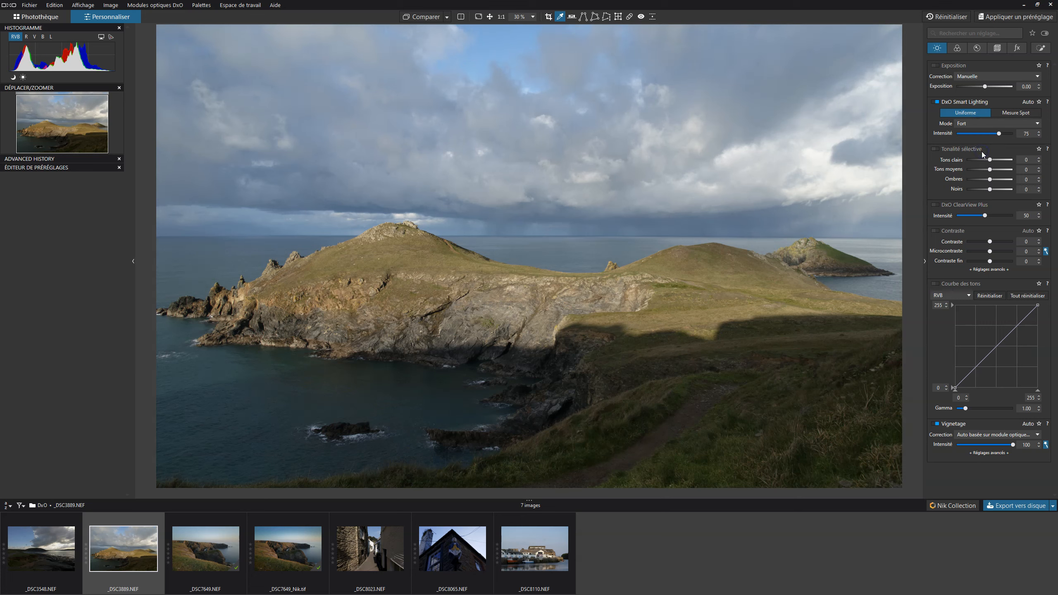
pyautogui.click(970, 124)
pyautogui.click(967, 133)
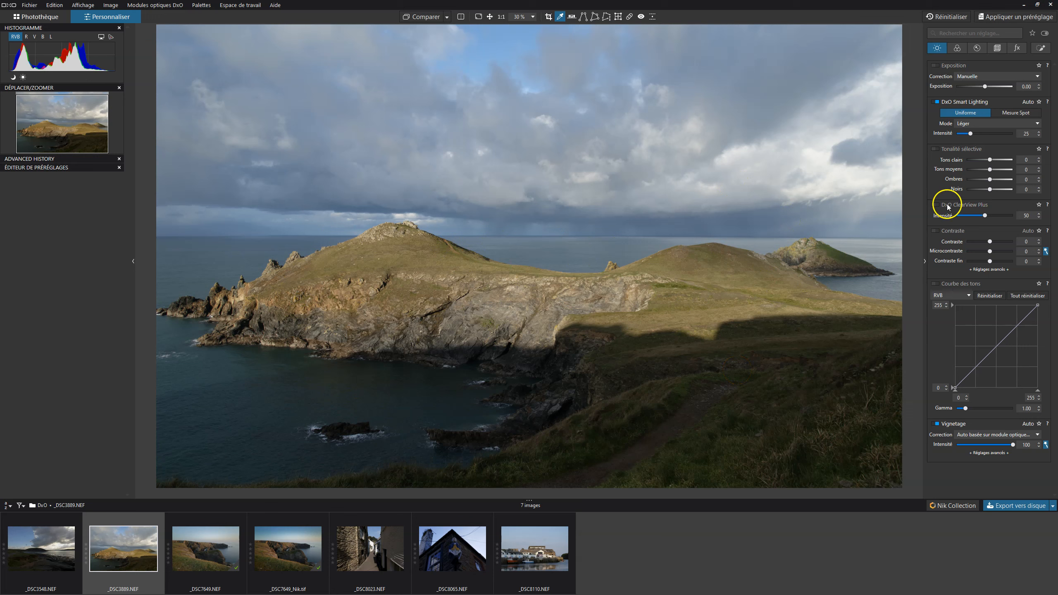
# - In the global selective tone settings, set Ombres to 21 and Tons clairs to -21
pyautogui.moveTo(991, 181); pyautogui.dragTo(996, 181)
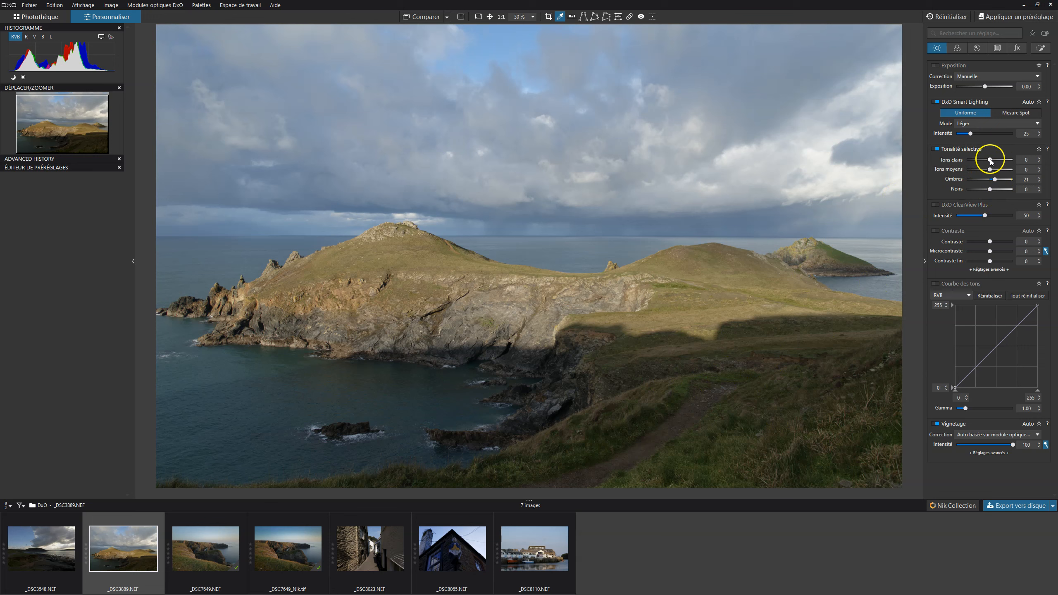
pyautogui.moveTo(990, 160); pyautogui.dragTo(985, 161)
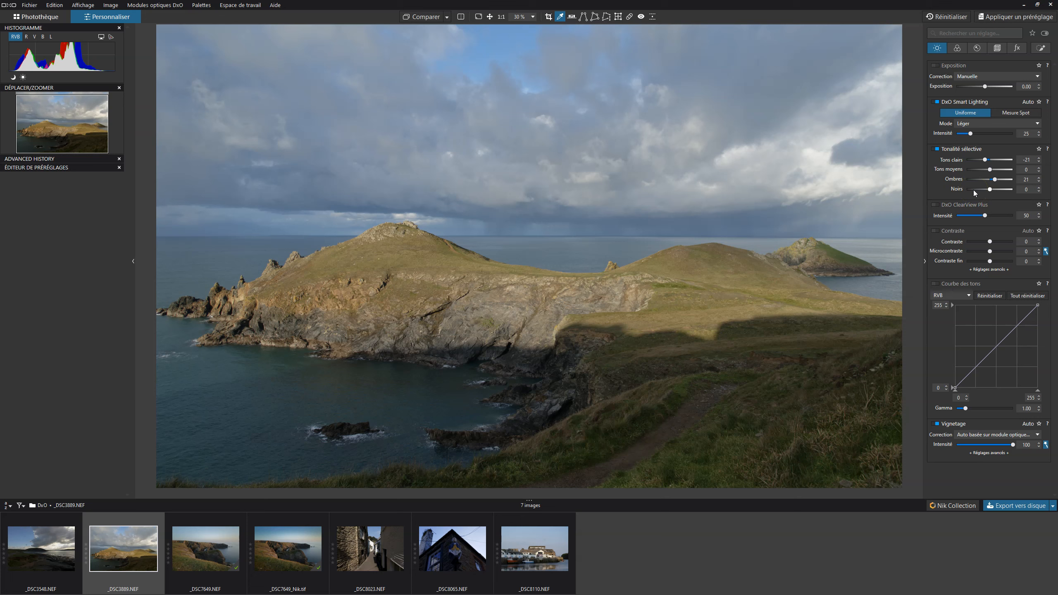
# - Add a luminosity mask as a local adjustment by sampling the clouds, and display the mask in black and white
pyautogui.click(1042, 49)
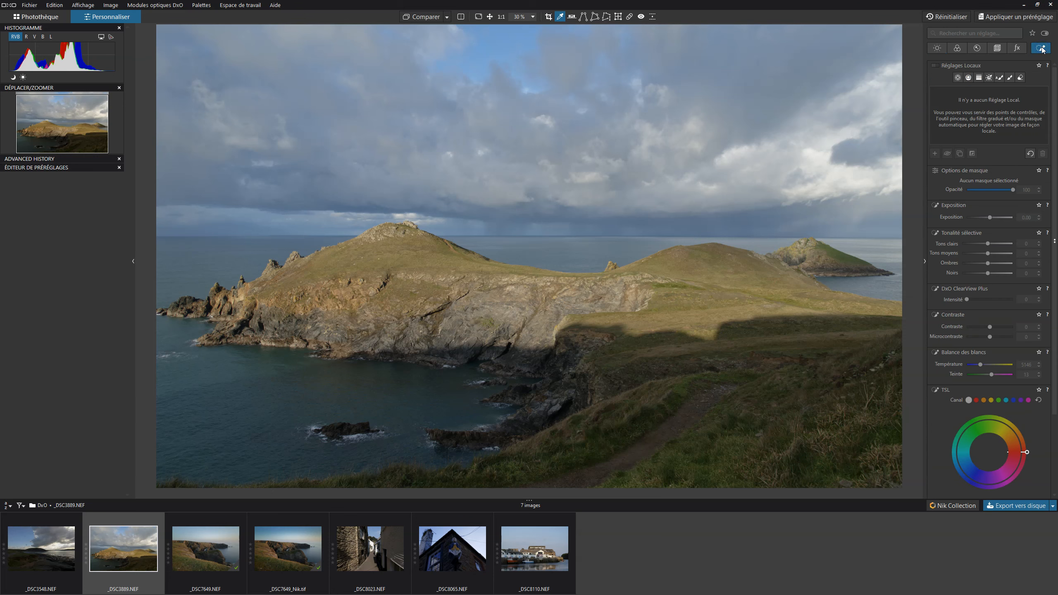
pyautogui.click(988, 78)
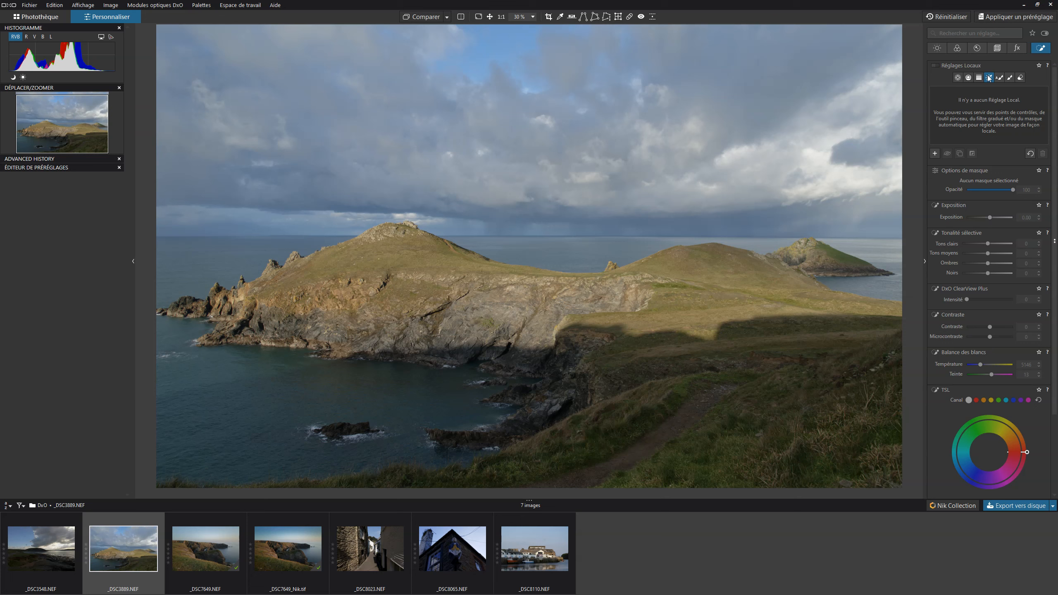
pyautogui.click(988, 78)
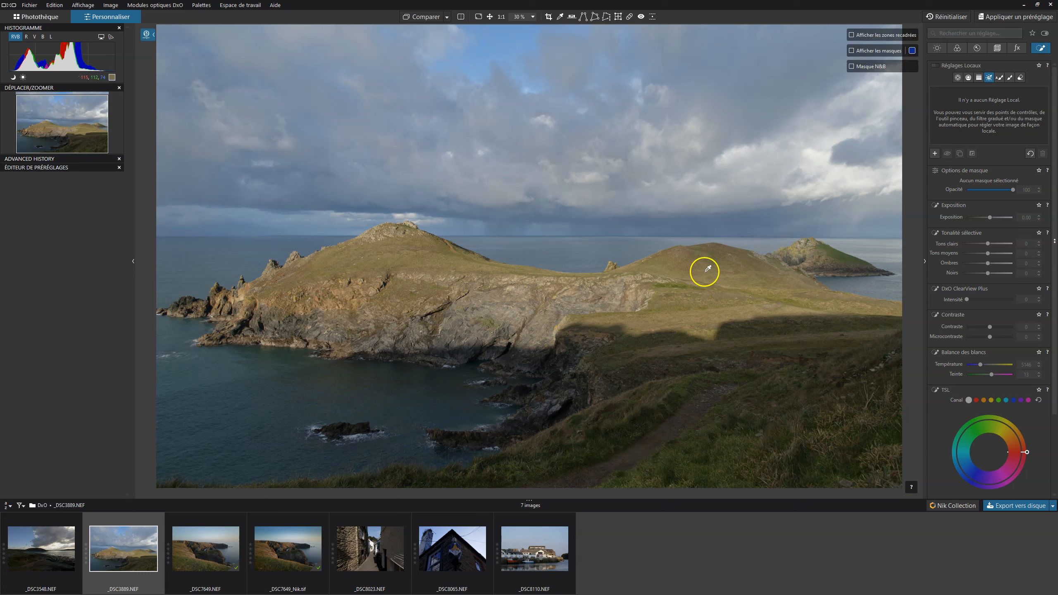
pyautogui.click(599, 153)
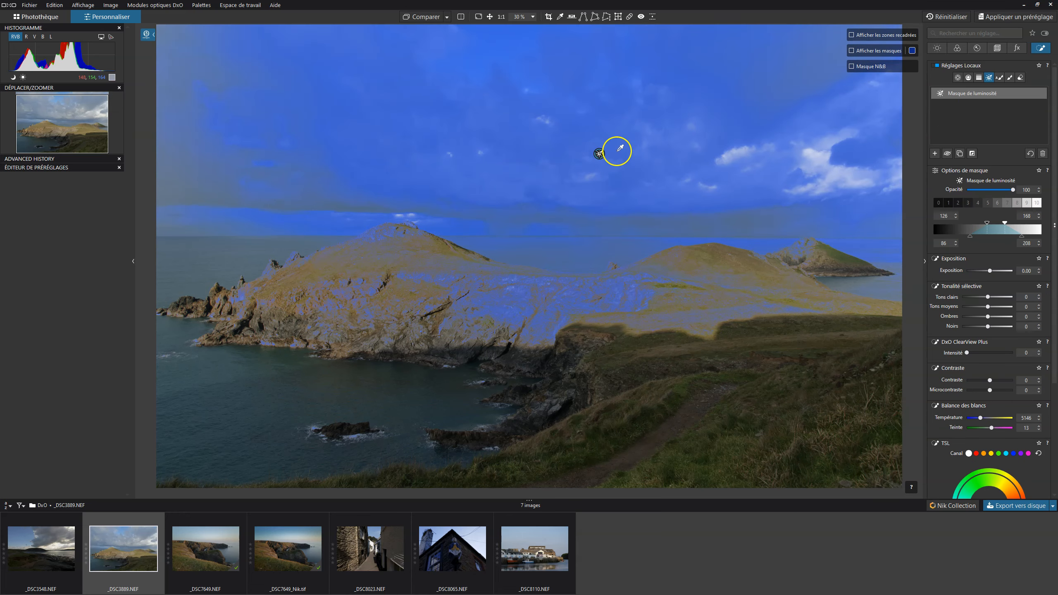
pyautogui.click(851, 51)
pyautogui.click(851, 66)
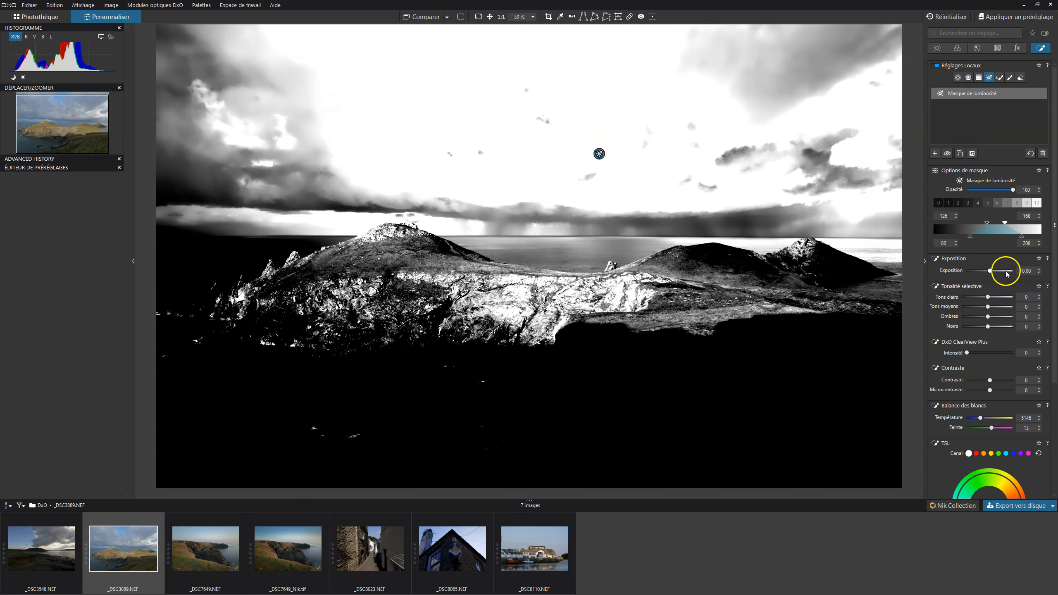
# - Set the luminosity mask's range to 104–144 with outer limits 51 and 255, and hide the mask display
pyautogui.moveTo(988, 227); pyautogui.dragTo(907, 225)
pyautogui.moveTo(1005, 224); pyautogui.dragTo(1055, 236)
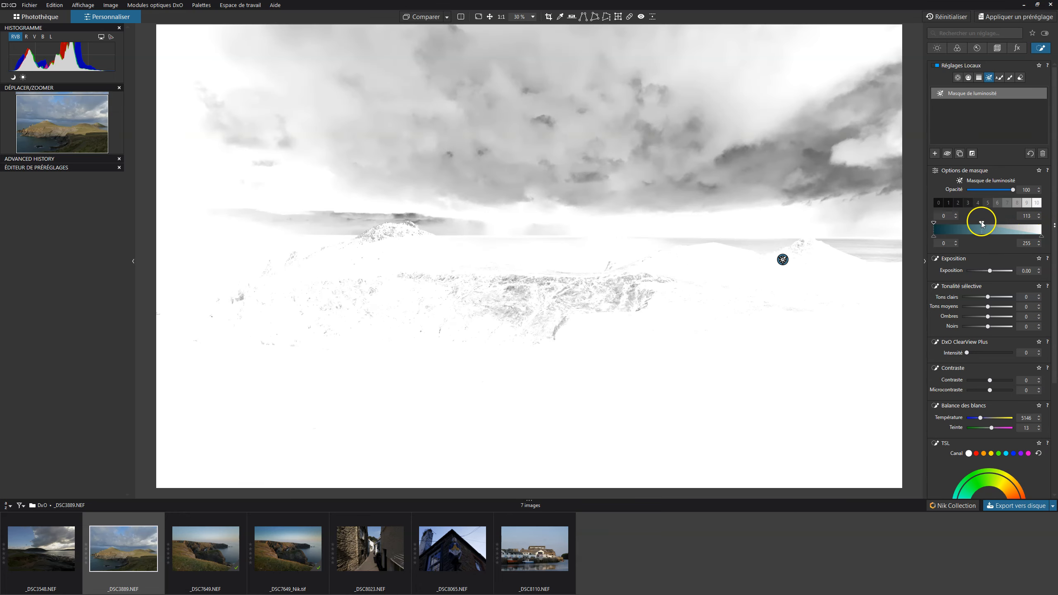
pyautogui.moveTo(934, 227); pyautogui.dragTo(968, 224)
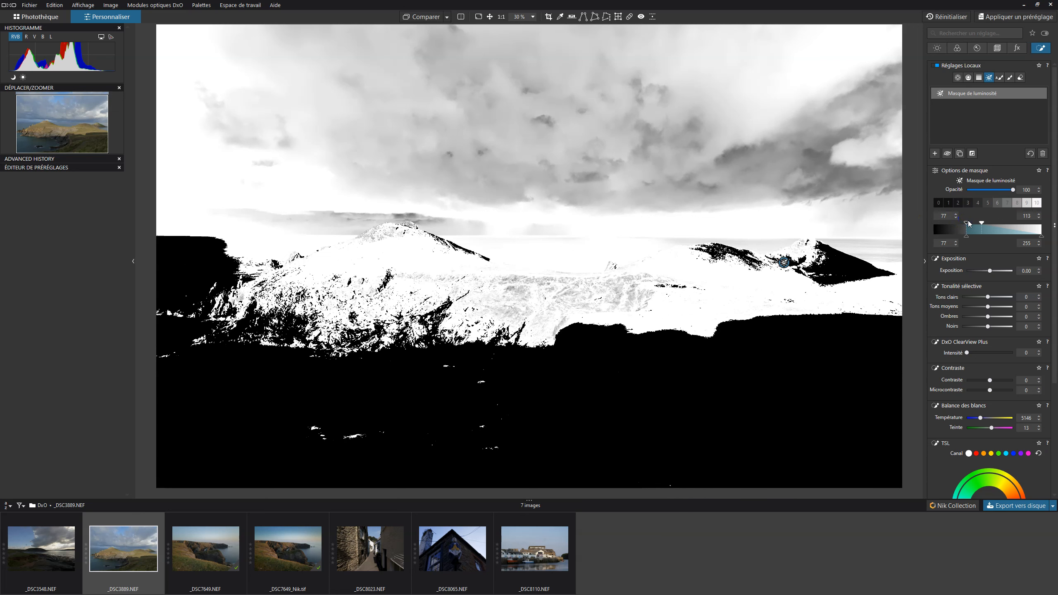
pyautogui.moveTo(966, 236)
pyautogui.mouseDown()
pyautogui.moveTo(915, 236)
pyautogui.moveTo(944, 237)
pyautogui.mouseUp()
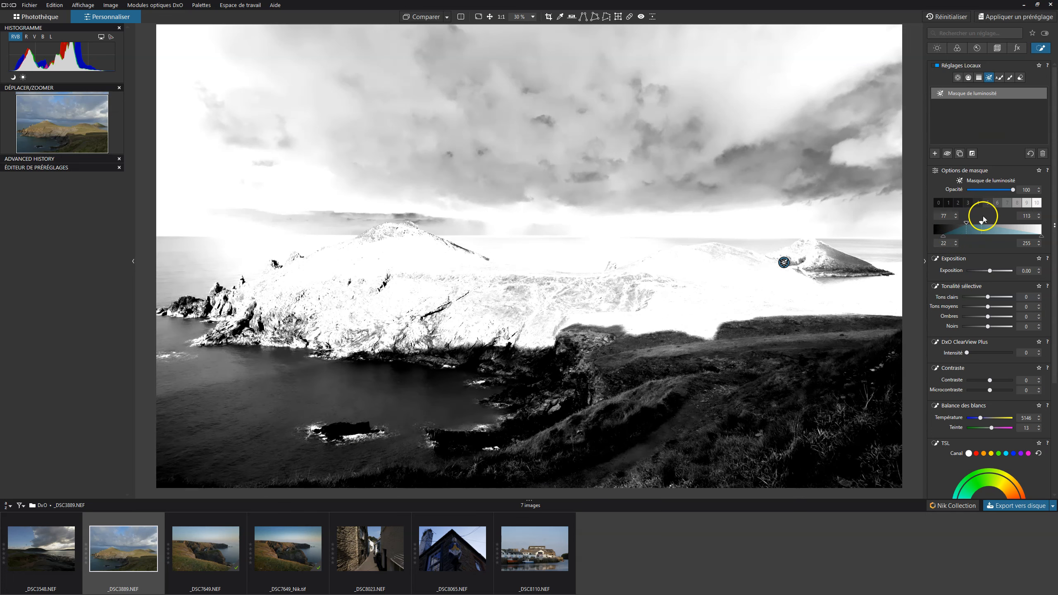
pyautogui.moveTo(982, 225)
pyautogui.mouseDown()
pyautogui.moveTo(995, 226)
pyautogui.moveTo(963, 225)
pyautogui.moveTo(976, 227)
pyautogui.mouseUp()
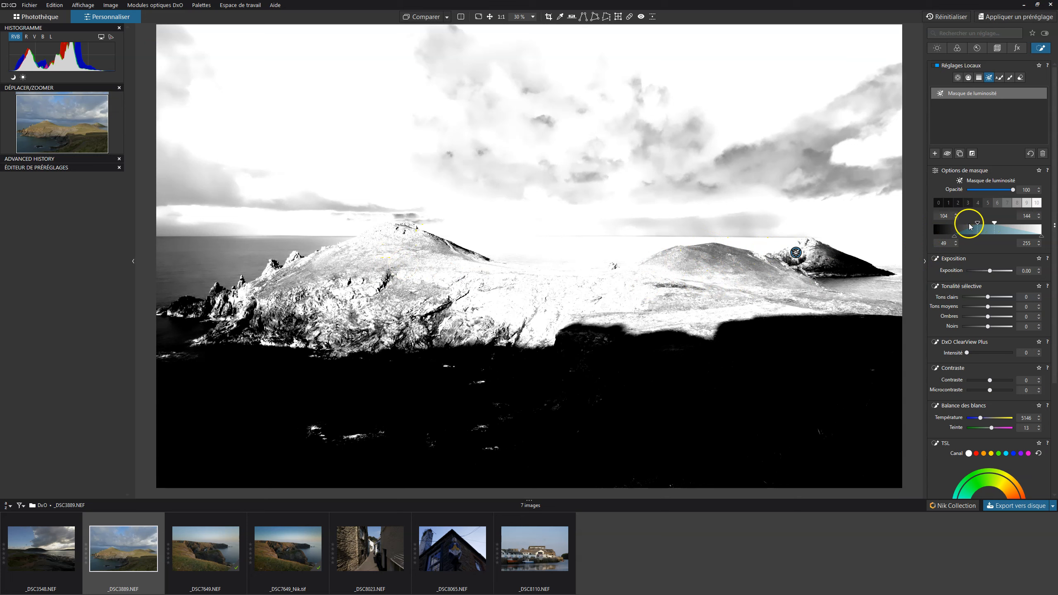
pyautogui.moveTo(956, 239); pyautogui.dragTo(963, 239)
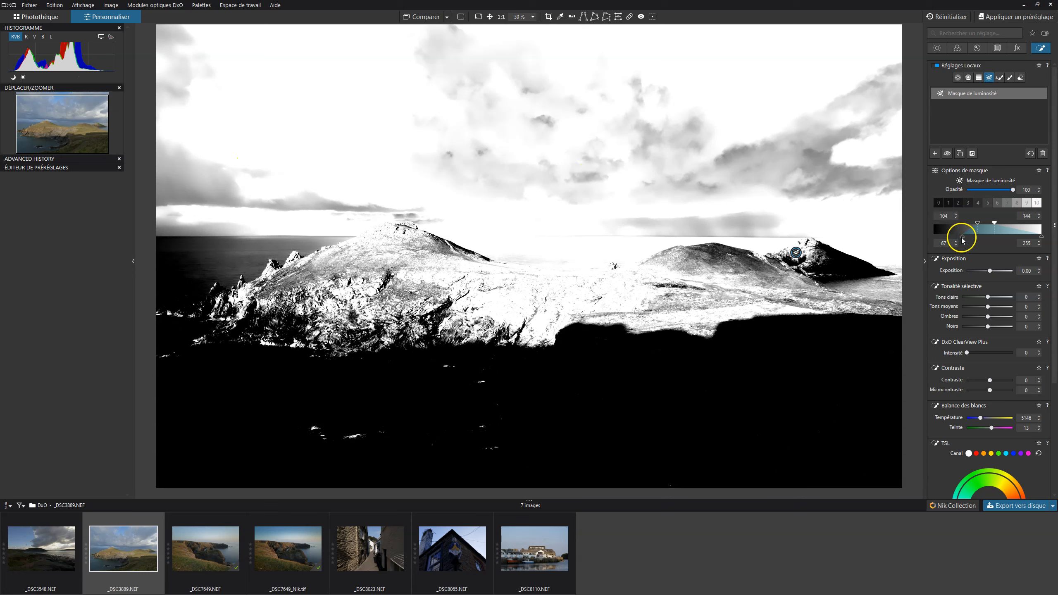
pyautogui.moveTo(963, 238); pyautogui.dragTo(956, 239)
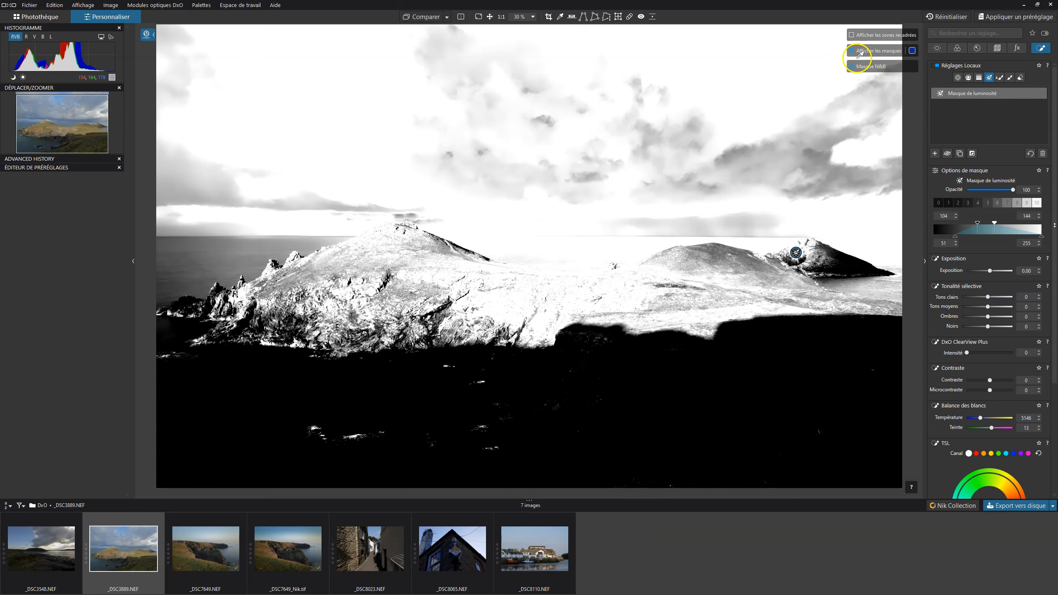
pyautogui.click(851, 66)
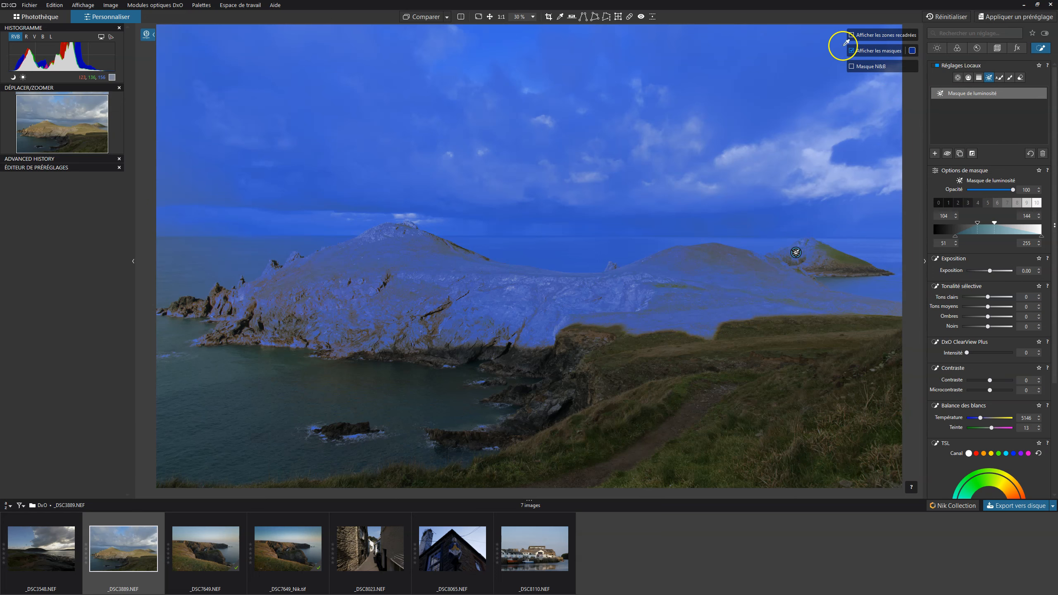
pyautogui.click(851, 51)
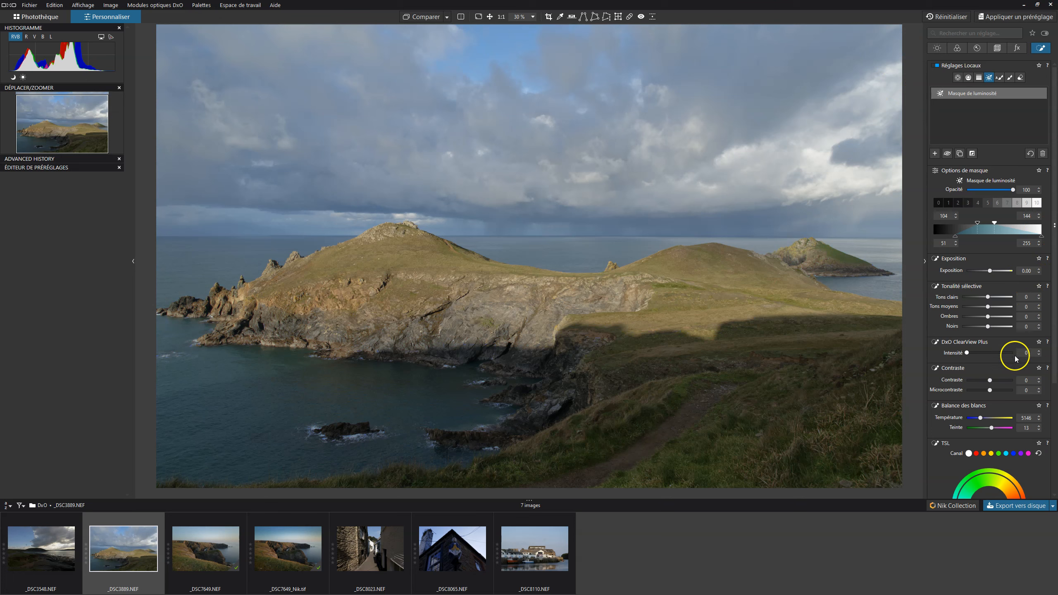
# - Set the luminosity mask's DxO ClearView Plus intensity to 50, comparing the image with the mask disabled and enabled along the way
pyautogui.moveTo(967, 353); pyautogui.dragTo(978, 353)
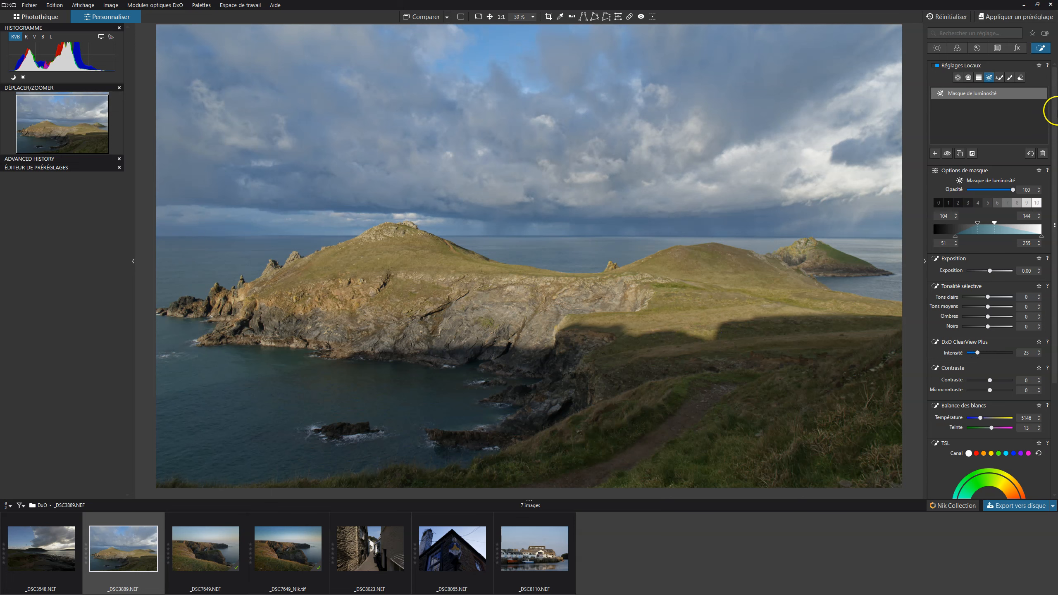
pyautogui.click(1040, 94)
pyautogui.click(1039, 94)
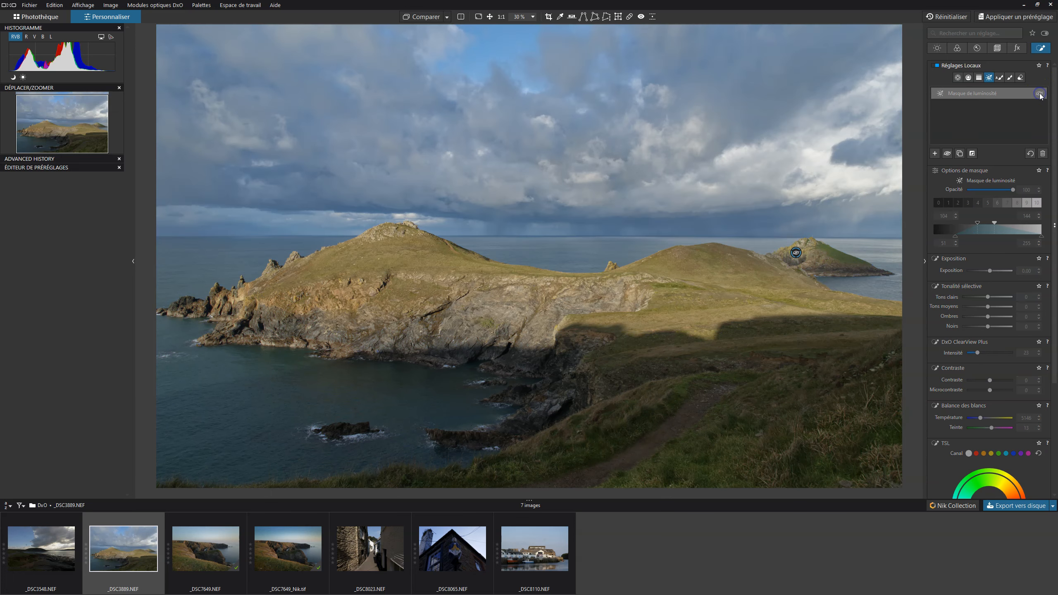
pyautogui.click(1039, 93)
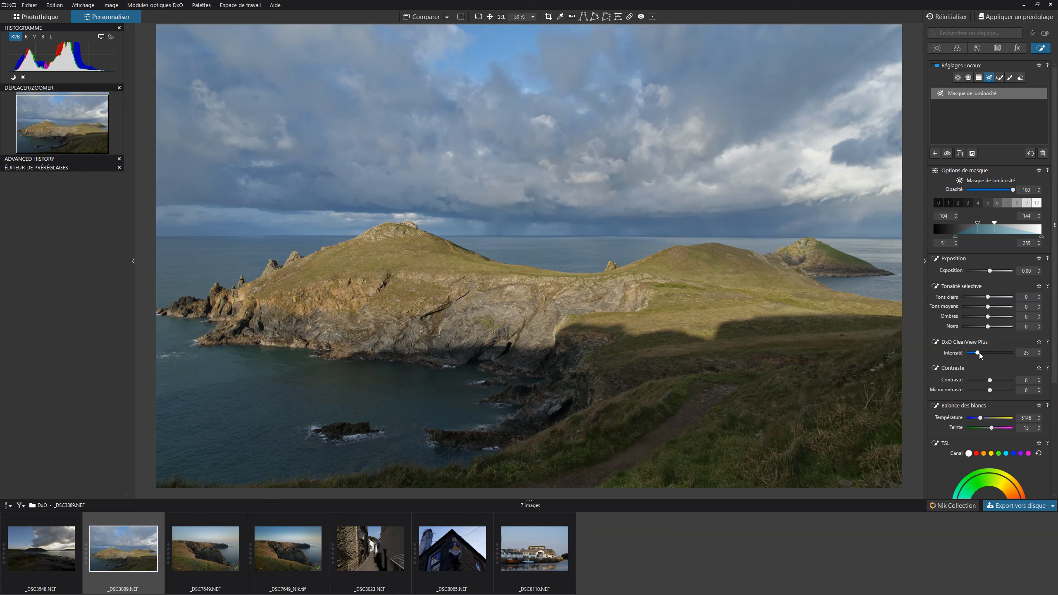
pyautogui.moveTo(978, 353)
pyautogui.mouseDown()
pyautogui.moveTo(994, 354)
pyautogui.moveTo(958, 343)
pyautogui.moveTo(990, 353)
pyautogui.mouseUp()
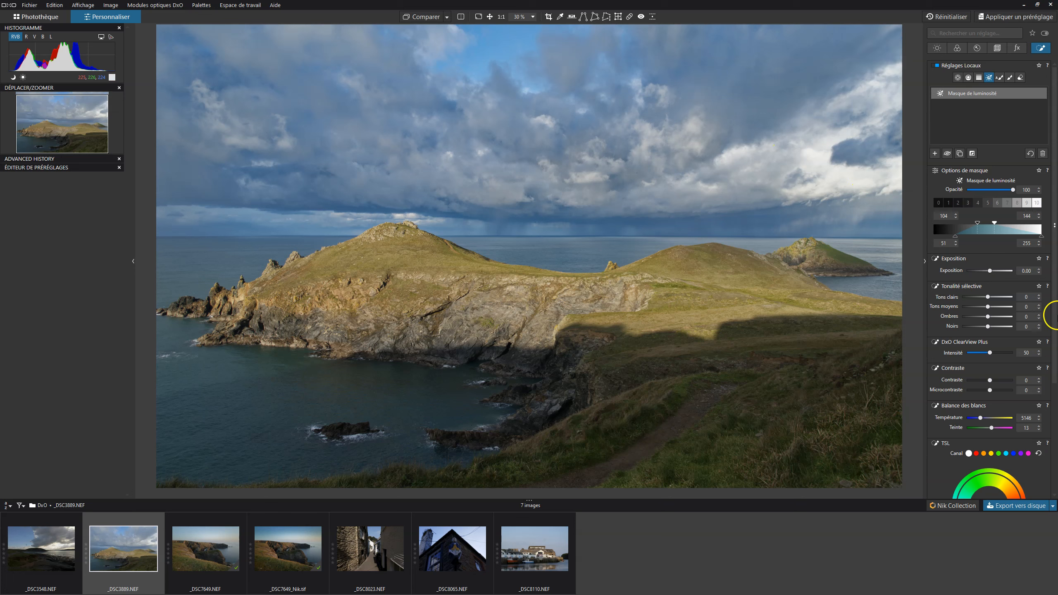
# - Set the saturation of the blue TSL channel to -54 for the luminosity mask
pyautogui.scroll(-2, 996, 365)
pyautogui.scroll(-2, 997, 366)
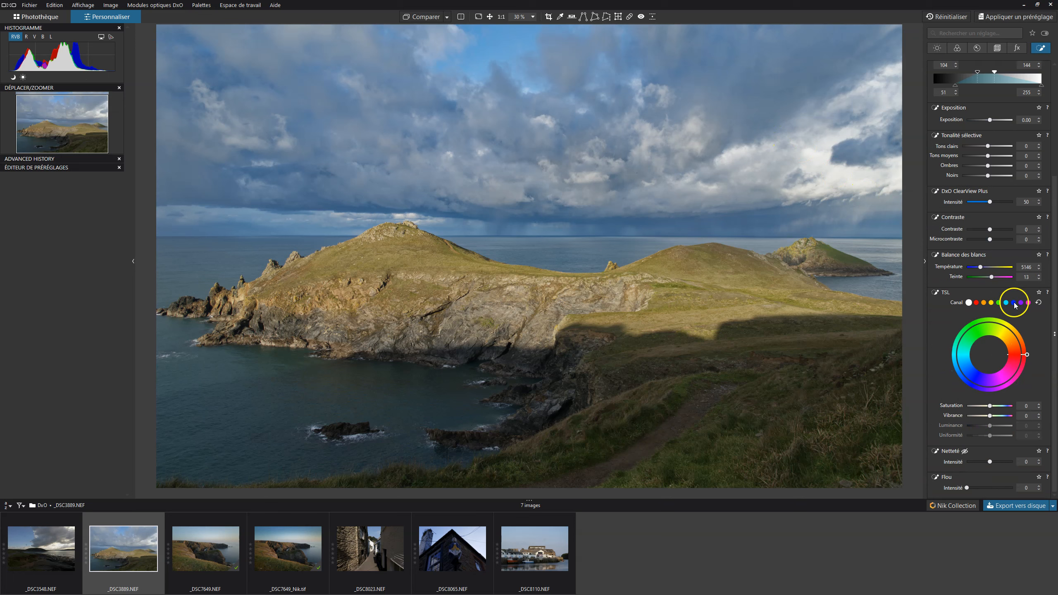
pyautogui.click(1014, 303)
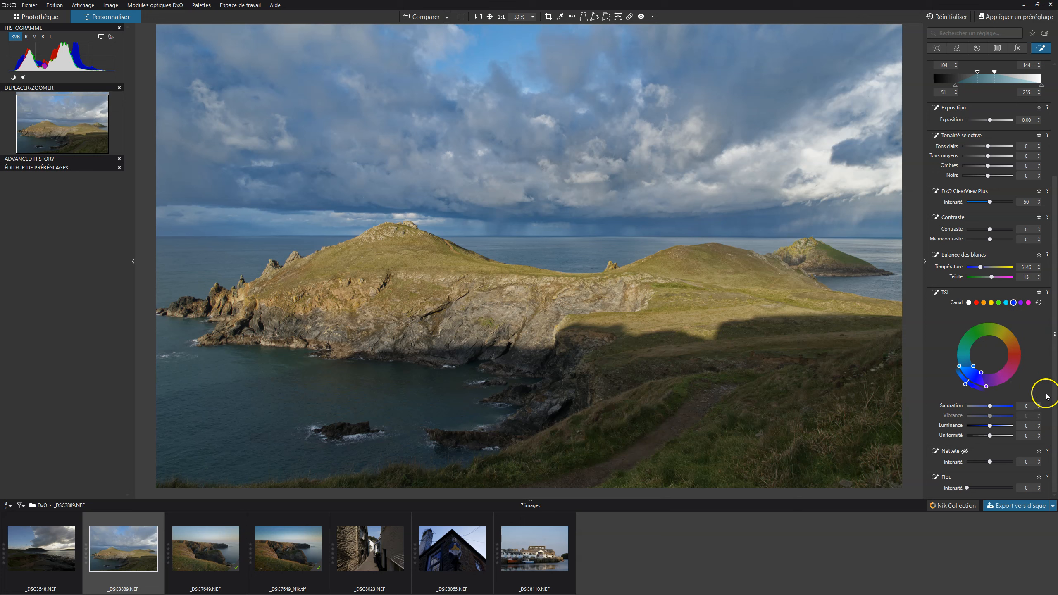
pyautogui.moveTo(991, 407); pyautogui.dragTo(981, 407)
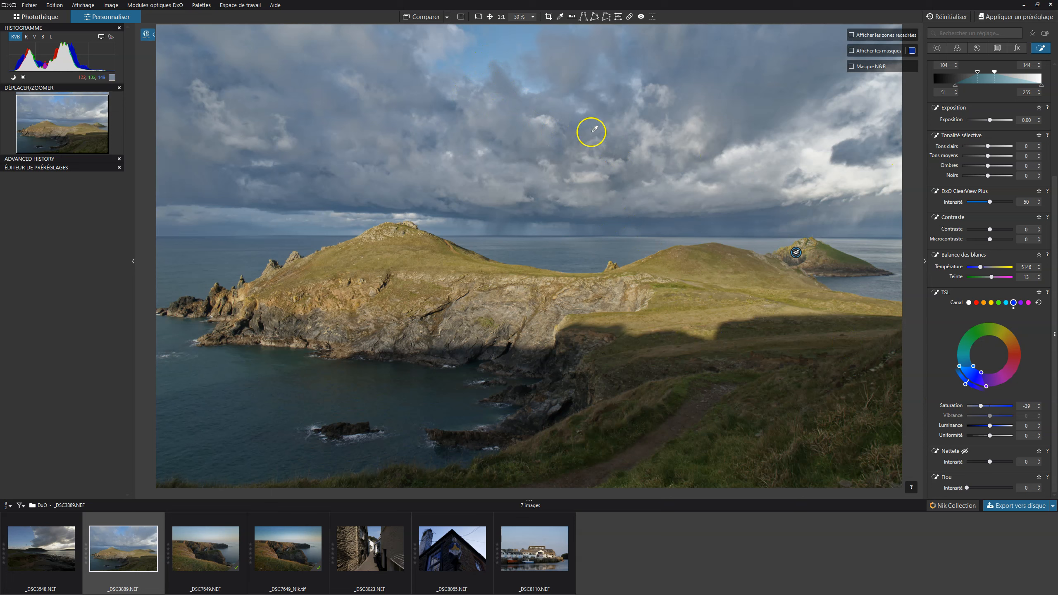
pyautogui.click(986, 409)
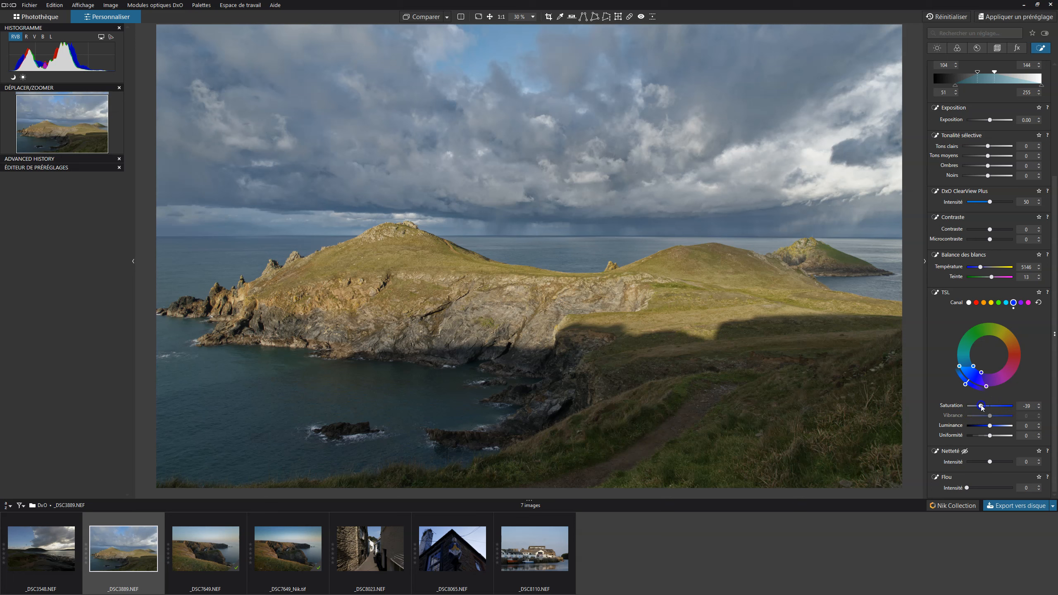
pyautogui.moveTo(986, 408); pyautogui.dragTo(977, 405)
# - Add an auto mask as a new local adjustment and paint it over the sunlit rock face of the cliff
pyautogui.scroll(1, 1016, 286)
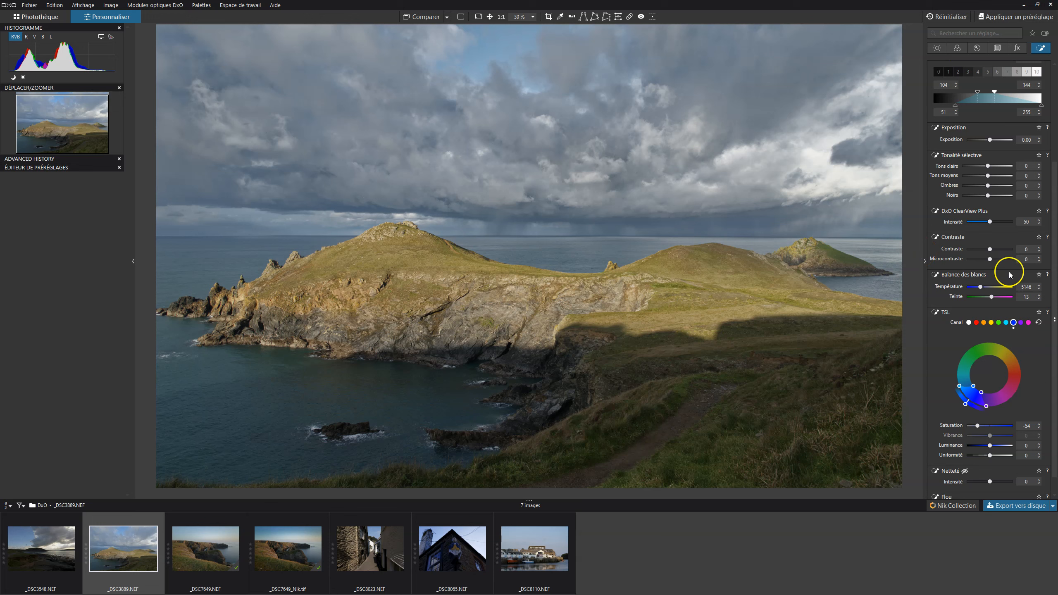
pyautogui.scroll(2, 1006, 279)
pyautogui.scroll(2, 1007, 278)
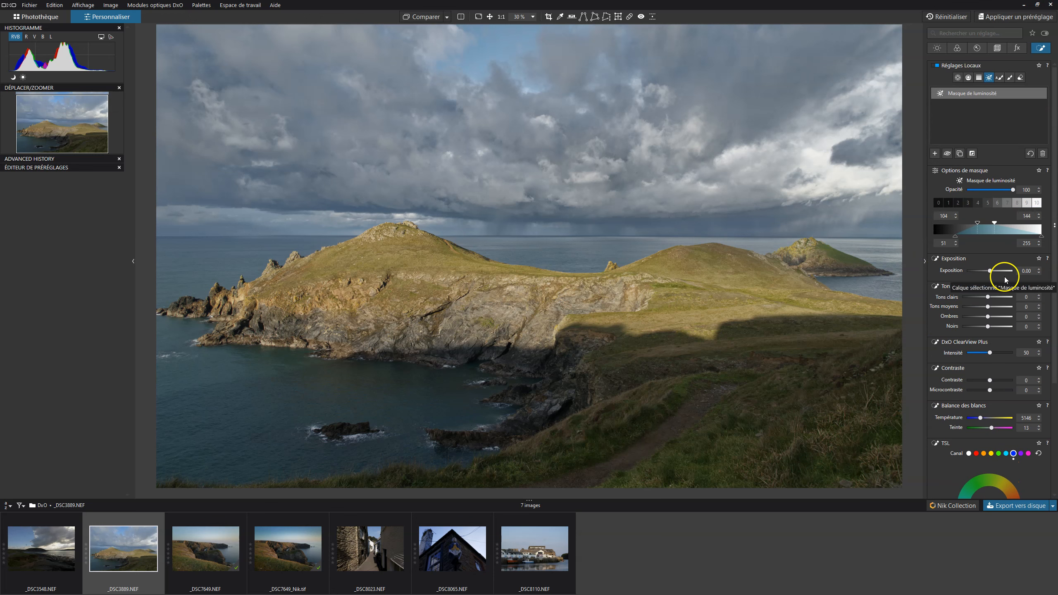
pyautogui.click(999, 77)
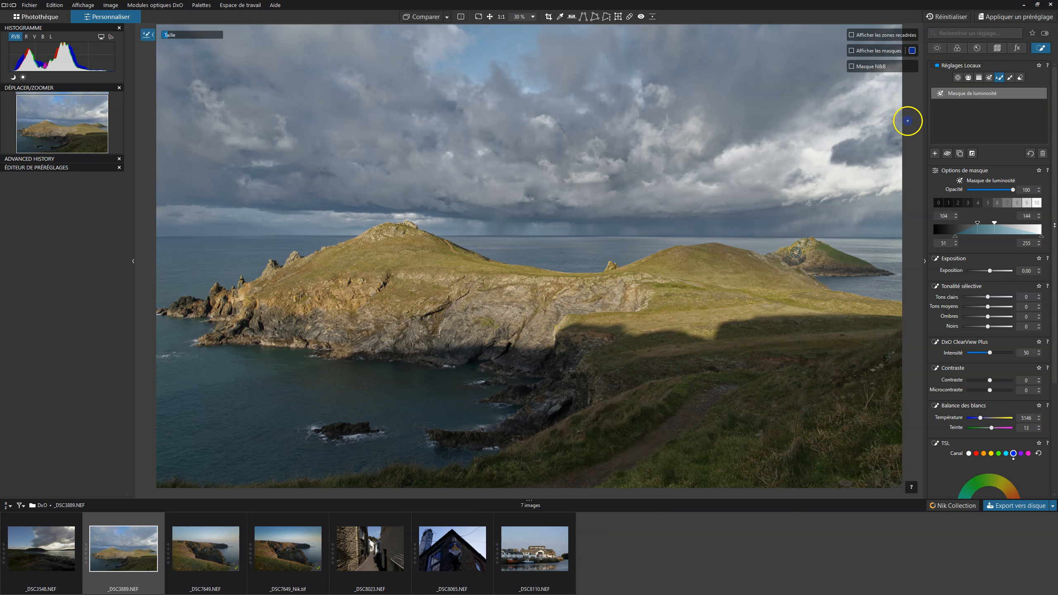
pyautogui.click(993, 94)
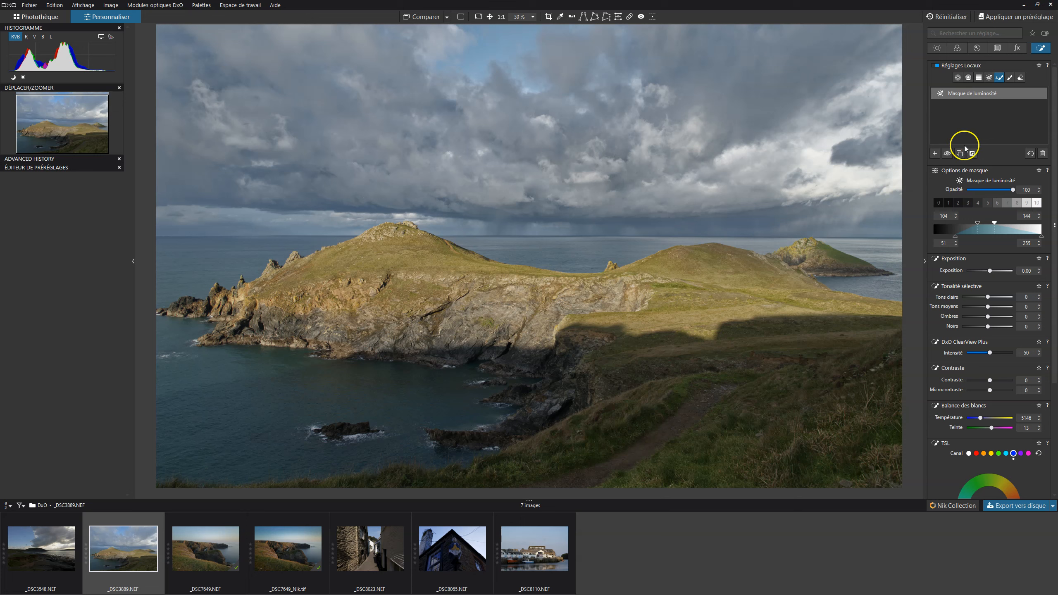
pyautogui.scroll(3, 535, 298)
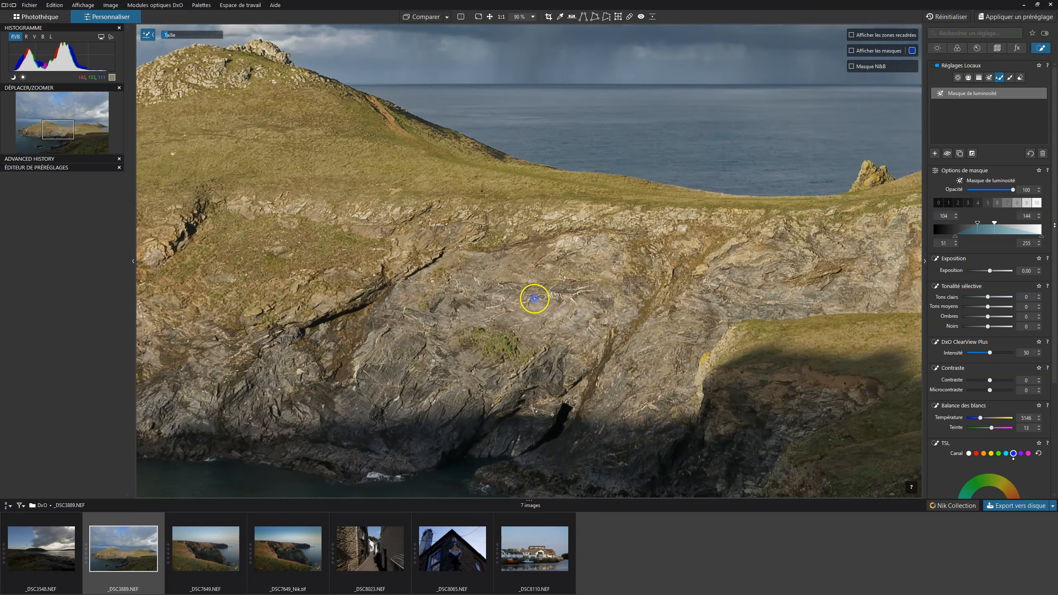
pyautogui.scroll(-1, 534, 298)
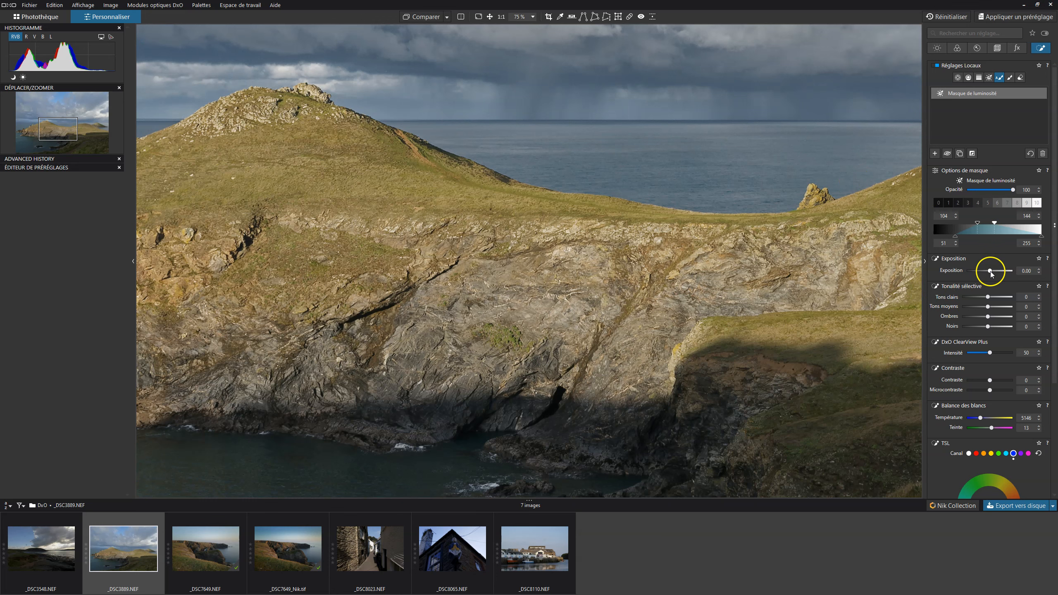
pyautogui.click(935, 154)
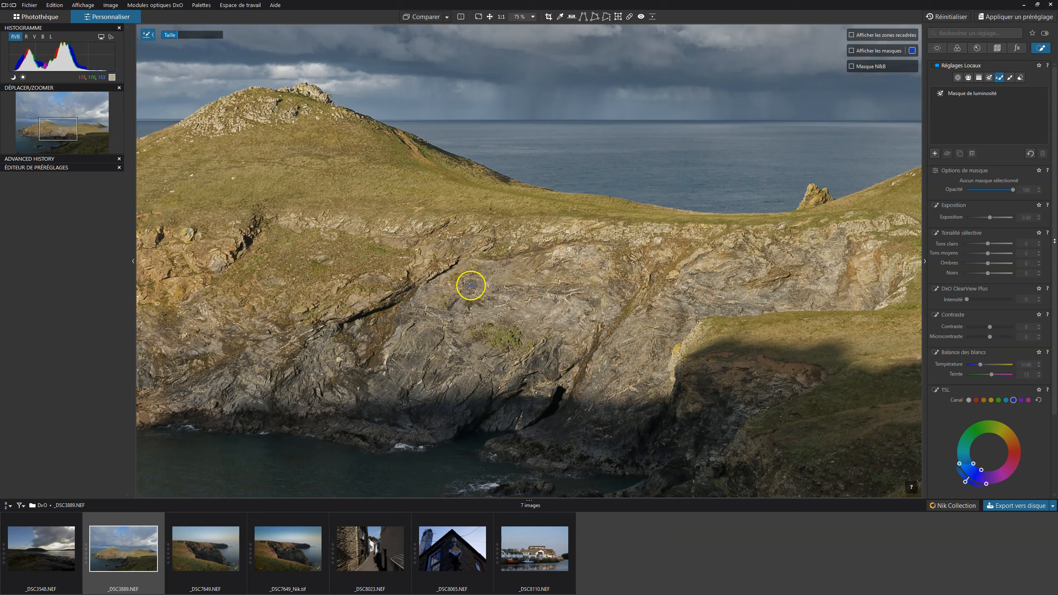
pyautogui.moveTo(473, 250)
pyautogui.mouseDown()
pyautogui.moveTo(458, 288)
pyautogui.moveTo(448, 279)
pyautogui.moveTo(464, 251)
pyautogui.moveTo(435, 270)
pyautogui.moveTo(435, 253)
pyautogui.moveTo(403, 308)
pyautogui.moveTo(324, 336)
pyautogui.moveTo(267, 389)
pyautogui.moveTo(313, 409)
pyautogui.moveTo(448, 393)
pyautogui.moveTo(472, 374)
pyautogui.moveTo(299, 380)
pyautogui.moveTo(461, 376)
pyautogui.moveTo(409, 376)
pyautogui.moveTo(311, 352)
pyautogui.moveTo(425, 315)
pyautogui.moveTo(374, 340)
pyautogui.moveTo(432, 352)
pyautogui.mouseUp()
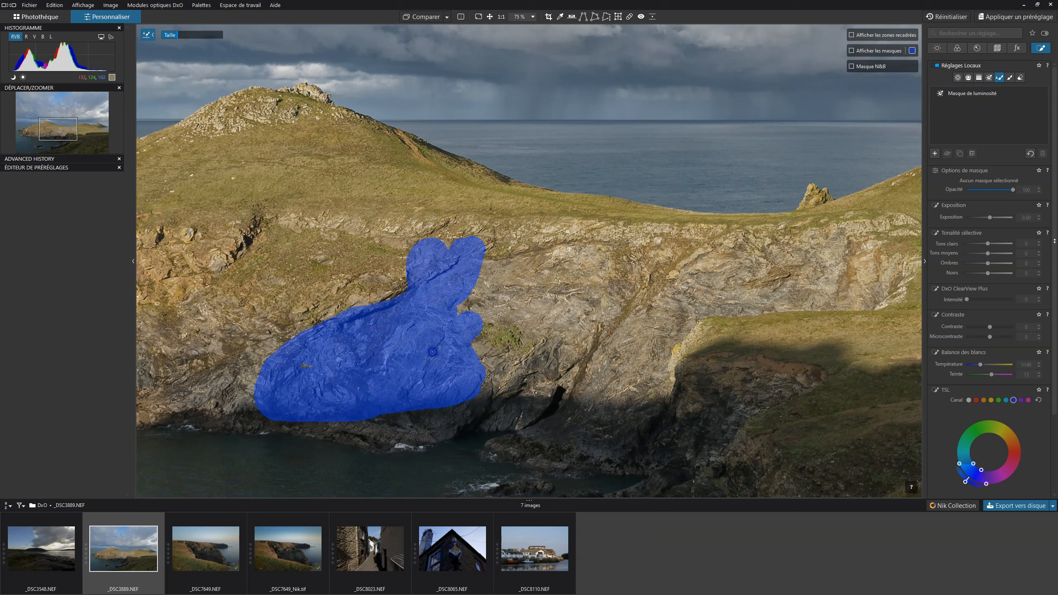
pyautogui.moveTo(452, 312); pyautogui.dragTo(460, 322)
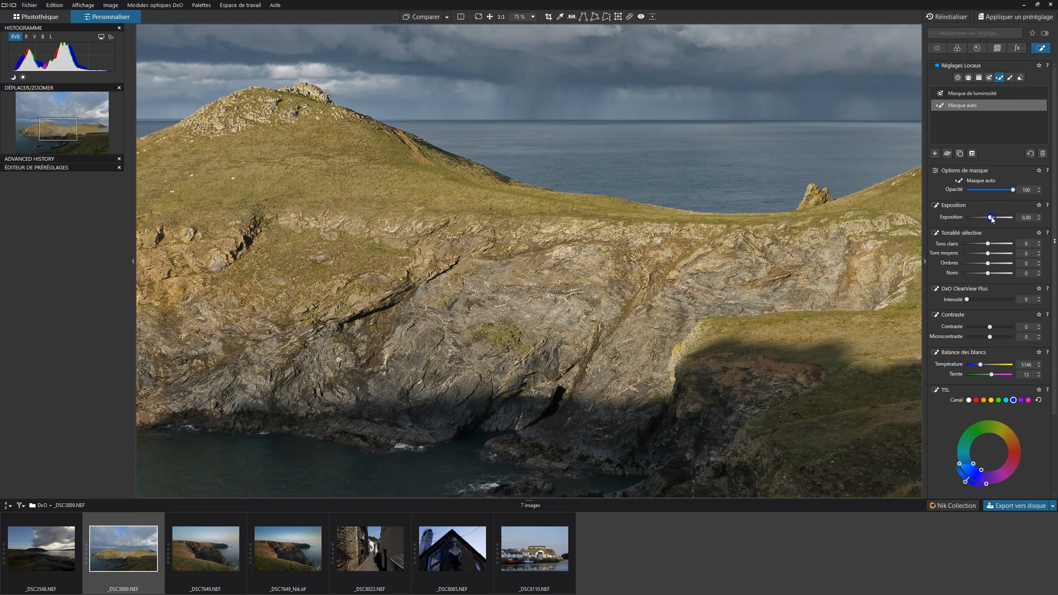
# - Raise the auto mask's exposure to reveal its coverage and extend the mask across the rest of the cliff face
pyautogui.moveTo(993, 218); pyautogui.dragTo(1002, 218)
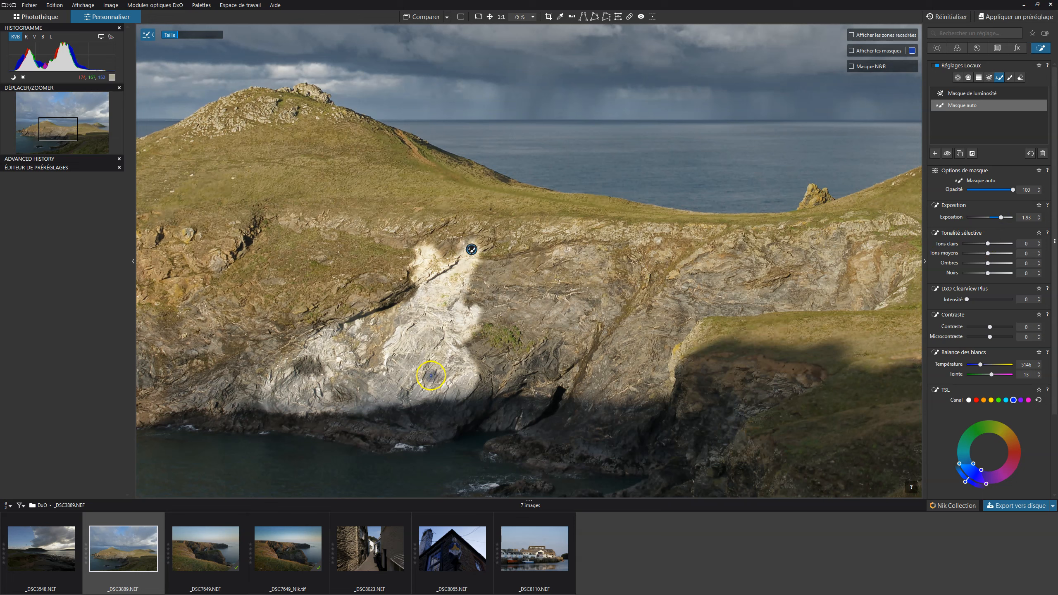
pyautogui.moveTo(314, 357); pyautogui.dragTo(347, 387)
pyautogui.moveTo(407, 311)
pyautogui.mouseDown()
pyautogui.moveTo(361, 340)
pyautogui.moveTo(382, 340)
pyautogui.moveTo(344, 341)
pyautogui.moveTo(400, 319)
pyautogui.moveTo(358, 348)
pyautogui.mouseUp()
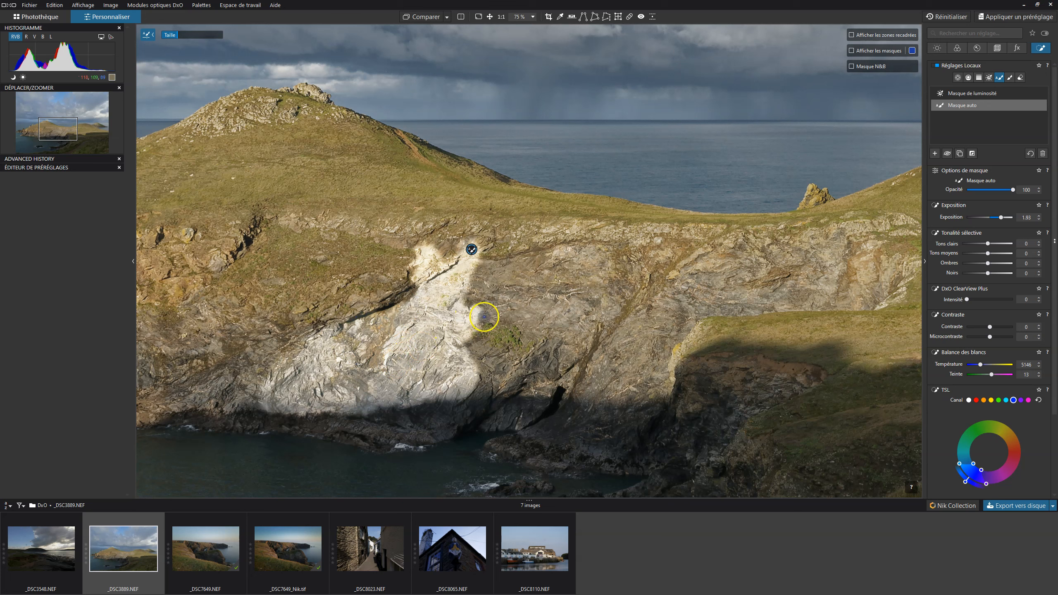
pyautogui.moveTo(488, 260)
pyautogui.mouseDown()
pyautogui.moveTo(694, 240)
pyautogui.moveTo(300, 224)
pyautogui.moveTo(493, 238)
pyautogui.moveTo(875, 230)
pyautogui.moveTo(899, 232)
pyautogui.moveTo(911, 258)
pyautogui.moveTo(901, 290)
pyautogui.moveTo(859, 305)
pyautogui.moveTo(695, 318)
pyautogui.moveTo(661, 381)
pyautogui.moveTo(652, 442)
pyautogui.moveTo(617, 460)
pyautogui.moveTo(506, 448)
pyautogui.moveTo(562, 398)
pyautogui.moveTo(505, 384)
pyautogui.moveTo(455, 411)
pyautogui.moveTo(373, 417)
pyautogui.moveTo(423, 414)
pyautogui.moveTo(467, 393)
pyautogui.moveTo(481, 276)
pyautogui.moveTo(889, 251)
pyautogui.moveTo(855, 252)
pyautogui.moveTo(885, 252)
pyautogui.moveTo(880, 274)
pyautogui.moveTo(750, 294)
pyautogui.moveTo(504, 302)
pyautogui.moveTo(895, 282)
pyautogui.moveTo(492, 311)
pyautogui.moveTo(534, 334)
pyautogui.moveTo(494, 348)
pyautogui.moveTo(523, 369)
pyautogui.moveTo(642, 356)
pyautogui.moveTo(517, 356)
pyautogui.moveTo(583, 399)
pyautogui.moveTo(633, 408)
pyautogui.moveTo(552, 432)
pyautogui.moveTo(641, 424)
pyautogui.moveTo(579, 406)
pyautogui.moveTo(655, 364)
pyautogui.moveTo(490, 371)
pyautogui.mouseUp()
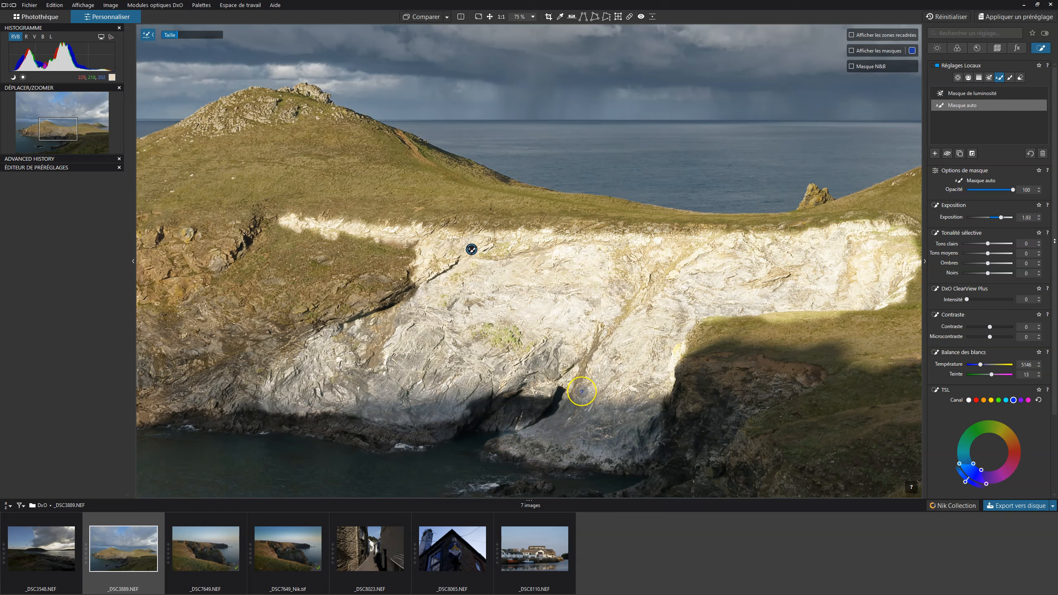
# - Reset the auto mask's exposure to 0 and set its microcontrast to 32, comparing the image with the mask disabled and enabled
pyautogui.scroll(-3, 582, 391)
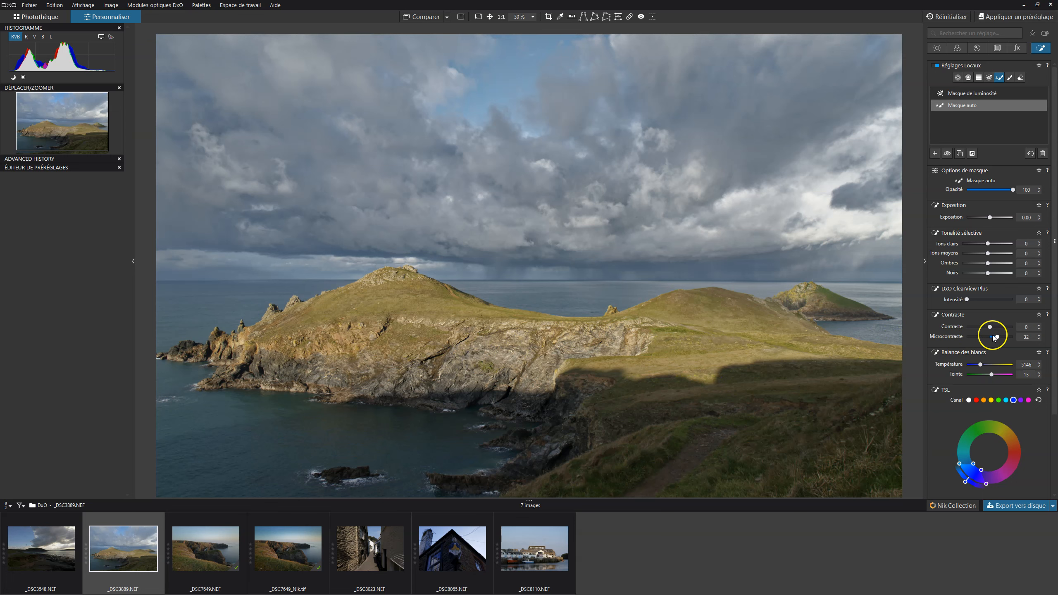
pyautogui.click(1039, 107)
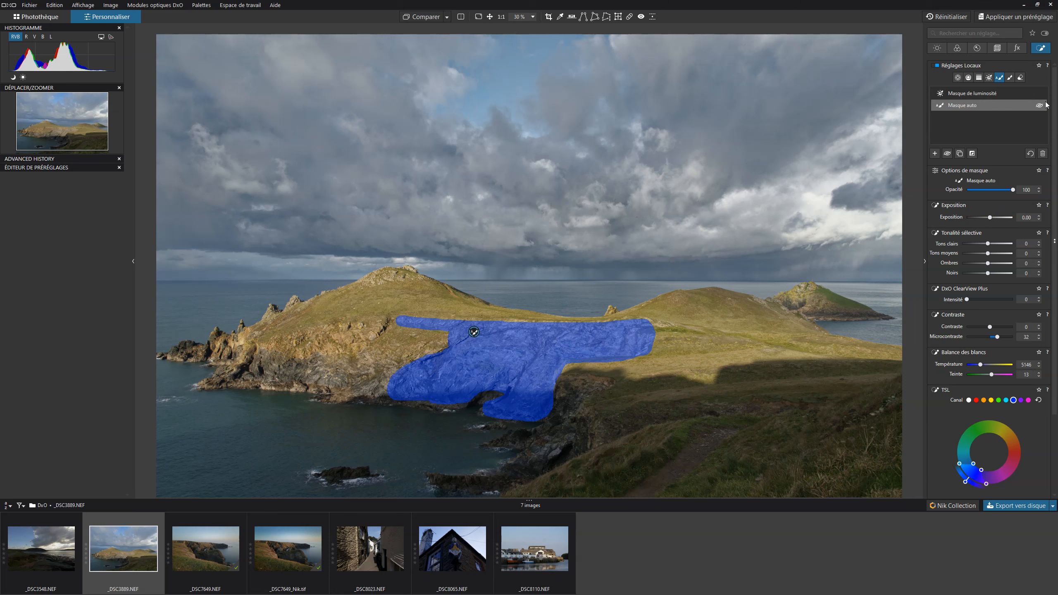
pyautogui.click(1039, 106)
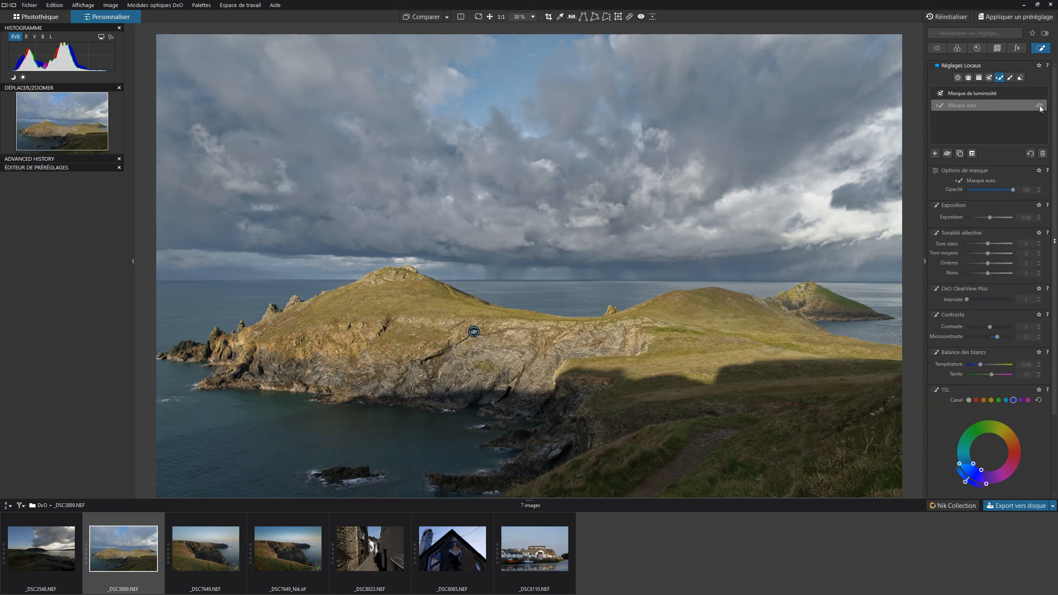
pyautogui.click(1039, 107)
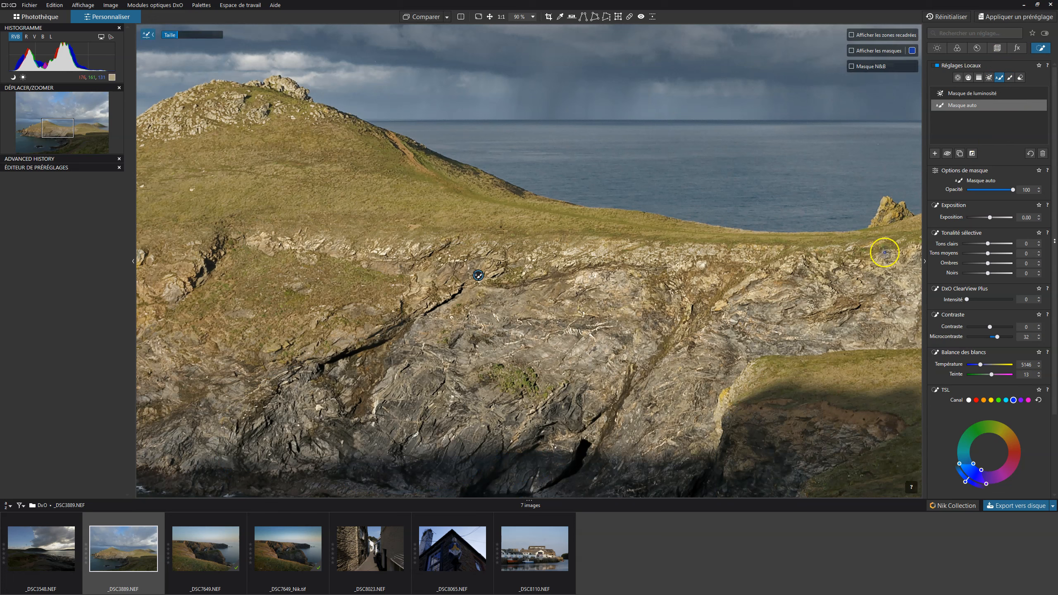
pyautogui.click(1040, 106)
pyautogui.click(1040, 105)
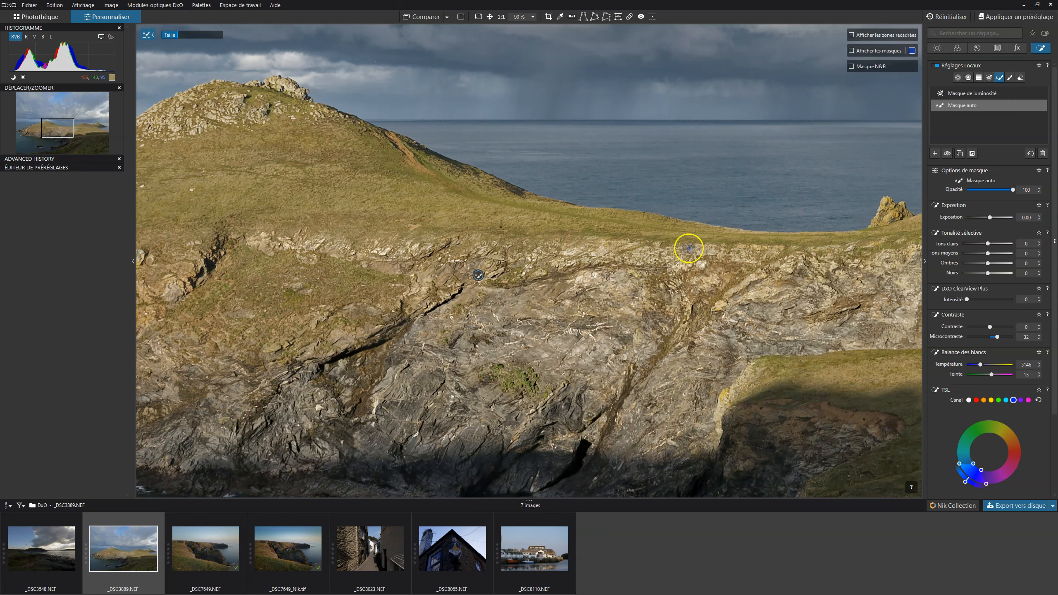
pyautogui.click(500, 17)
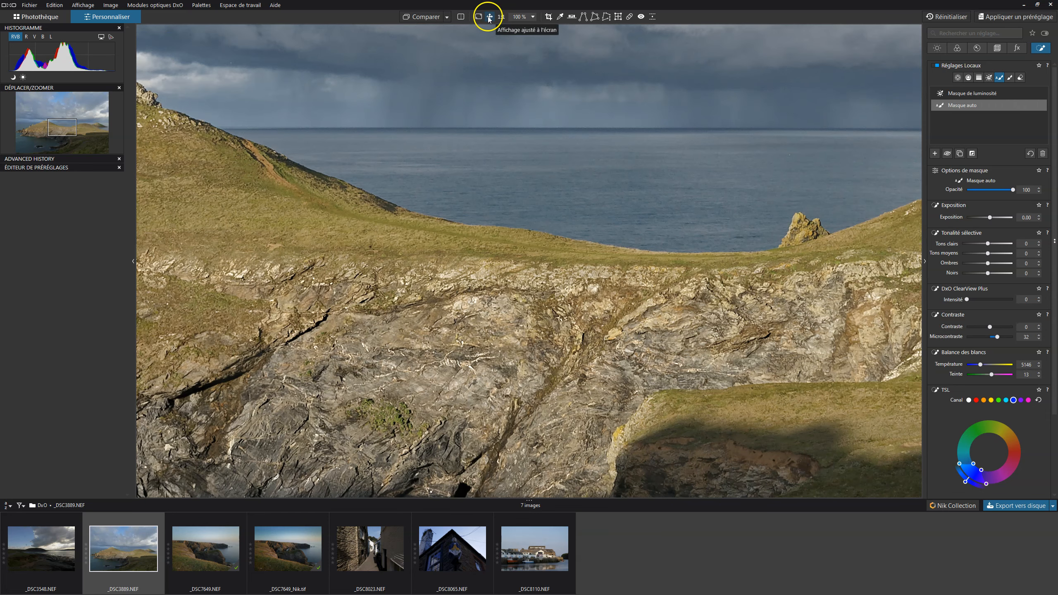
pyautogui.click(490, 16)
pyautogui.click(501, 16)
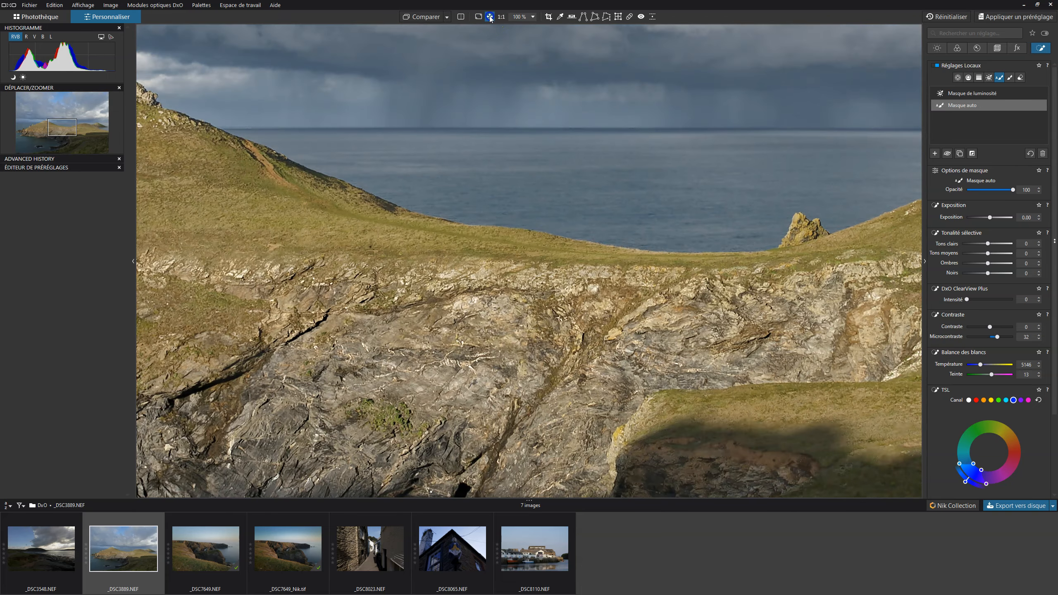
pyautogui.click(490, 16)
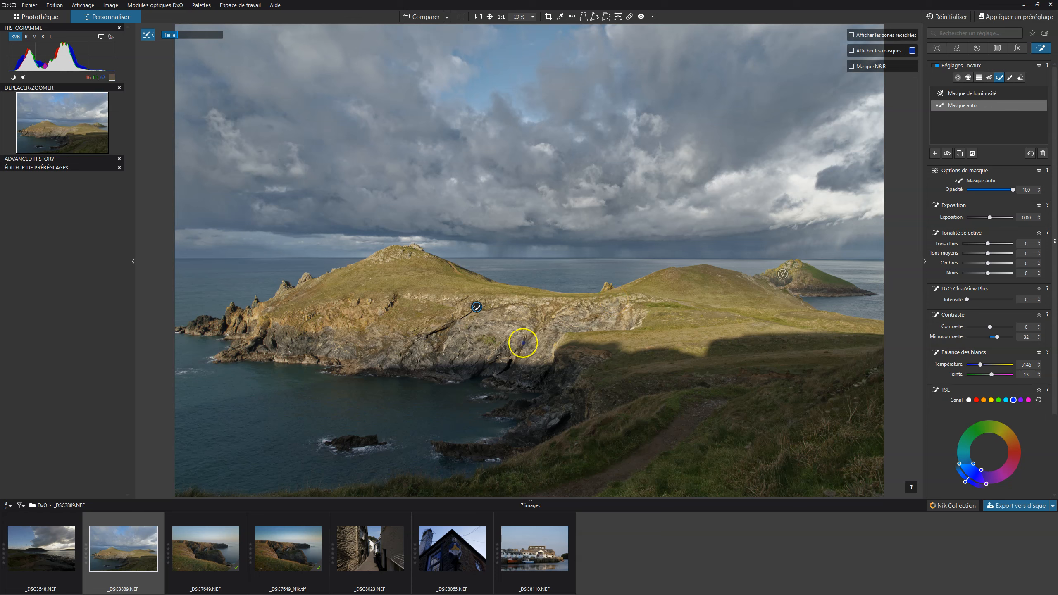
# - Extend the auto mask over the rocks at the left end of the headland, using a smaller brush for the outermost rocks
pyautogui.moveTo(308, 321)
pyautogui.mouseDown()
pyautogui.moveTo(359, 311)
pyautogui.moveTo(378, 352)
pyautogui.moveTo(330, 345)
pyautogui.moveTo(361, 313)
pyautogui.moveTo(359, 345)
pyautogui.moveTo(266, 364)
pyautogui.moveTo(277, 380)
pyautogui.moveTo(334, 342)
pyautogui.mouseUp()
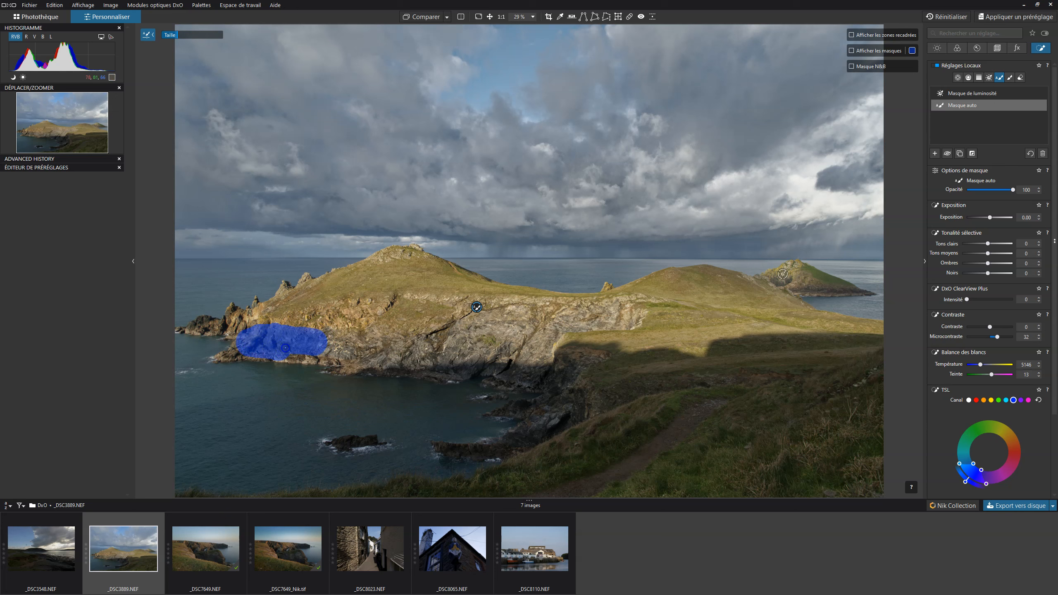
pyautogui.click(424, 379)
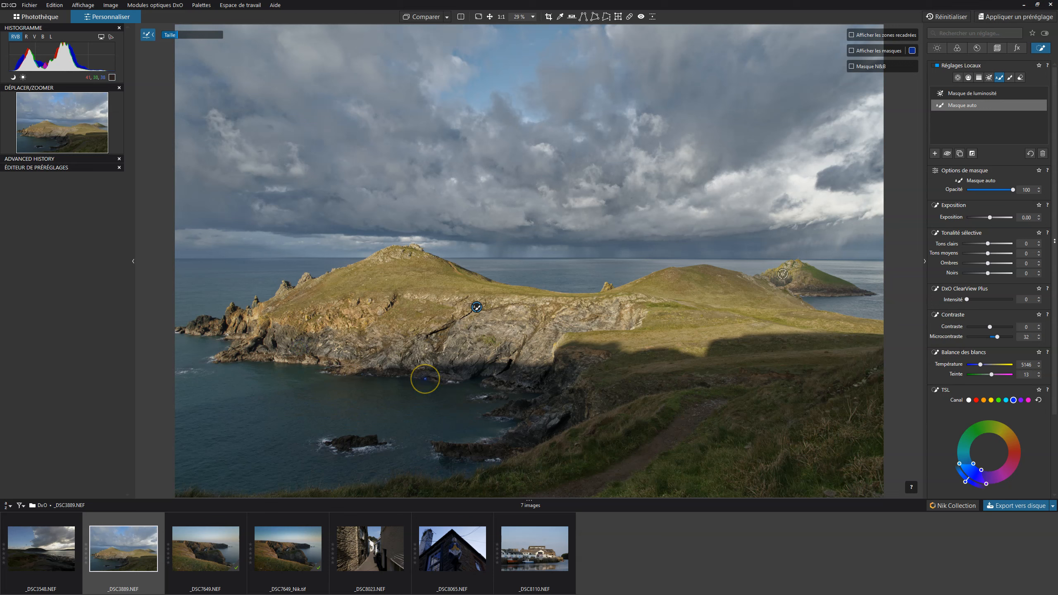
pyautogui.moveTo(288, 348)
pyautogui.mouseDown()
pyautogui.moveTo(271, 338)
pyautogui.moveTo(243, 345)
pyautogui.moveTo(283, 340)
pyautogui.moveTo(250, 328)
pyautogui.mouseUp()
pyautogui.moveTo(178, 36); pyautogui.dragTo(175, 35)
pyautogui.moveTo(325, 432)
pyautogui.mouseDown()
pyautogui.moveTo(265, 379)
pyautogui.moveTo(236, 320)
pyautogui.mouseUp()
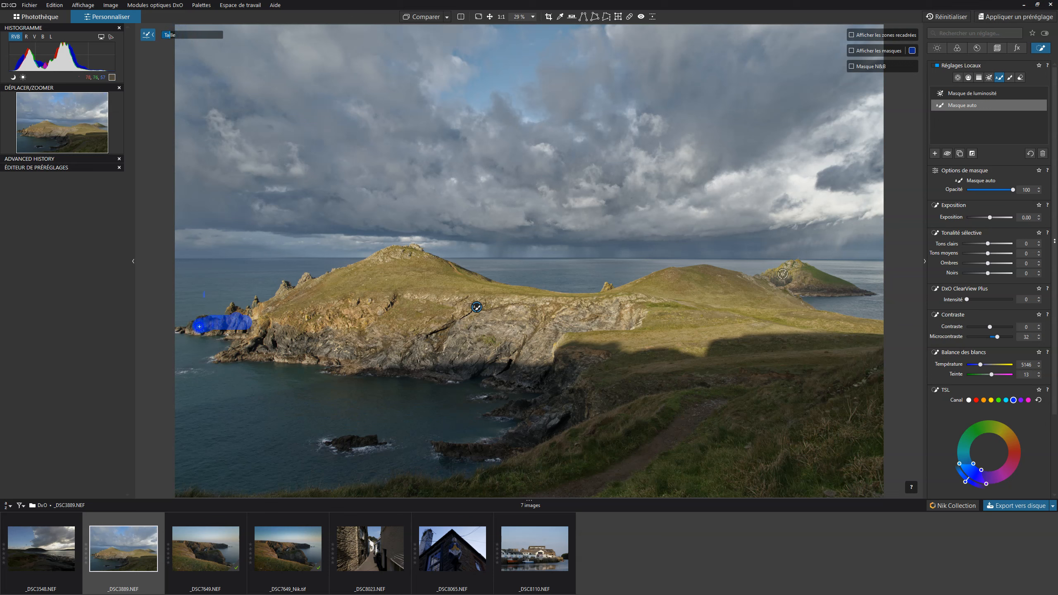
pyautogui.moveTo(242, 316); pyautogui.dragTo(247, 336)
# - Raise the auto mask's exposure to 1.57 to reveal gaps and paint over the unmasked rocks at the headland's tip
pyautogui.click(1010, 362)
pyautogui.moveTo(990, 217); pyautogui.dragTo(998, 217)
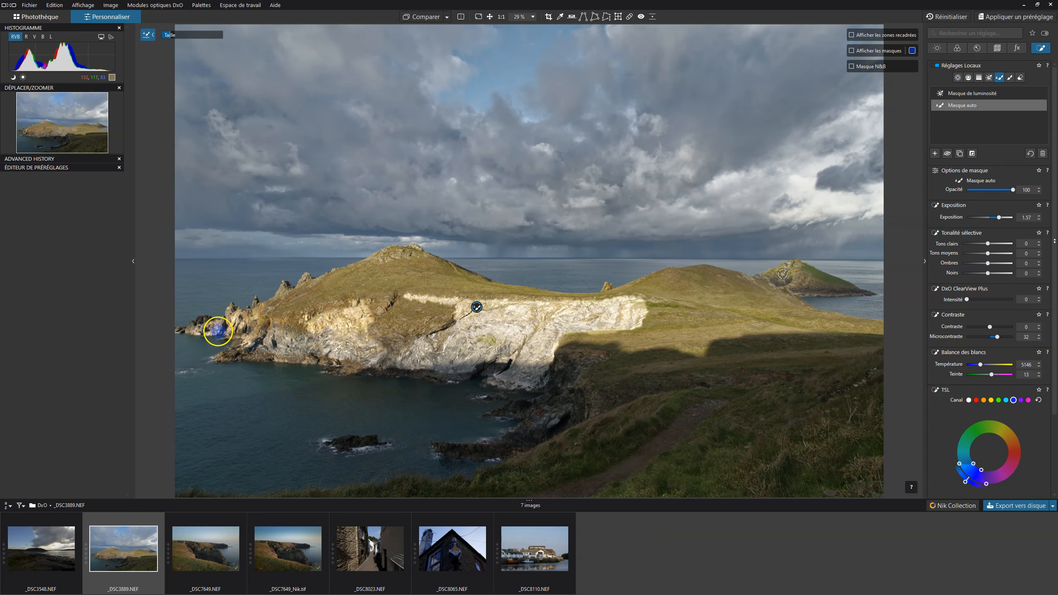
pyautogui.moveTo(243, 314); pyautogui.dragTo(202, 324)
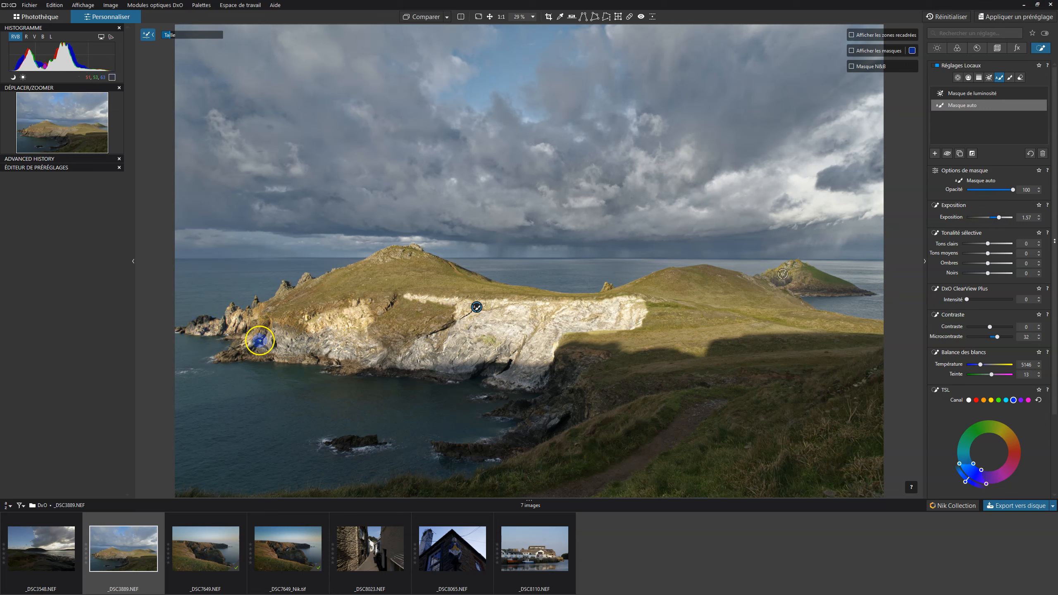
pyautogui.click(203, 328)
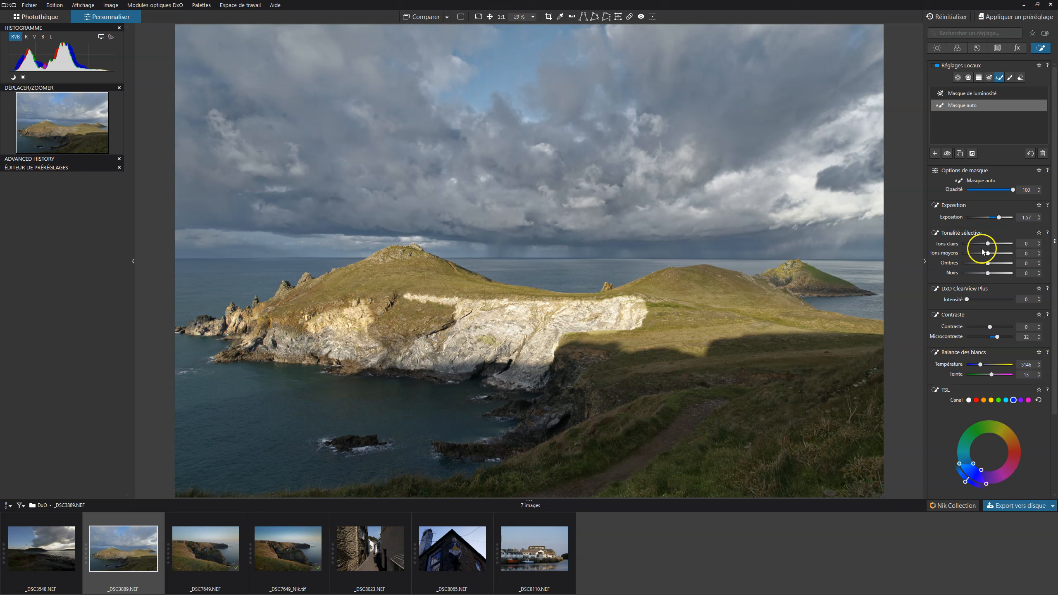
# - Reset the cliff auto mask's exposure to 0
pyautogui.moveTo(999, 216); pyautogui.dragTo(1000, 215)
pyautogui.click(993, 220)
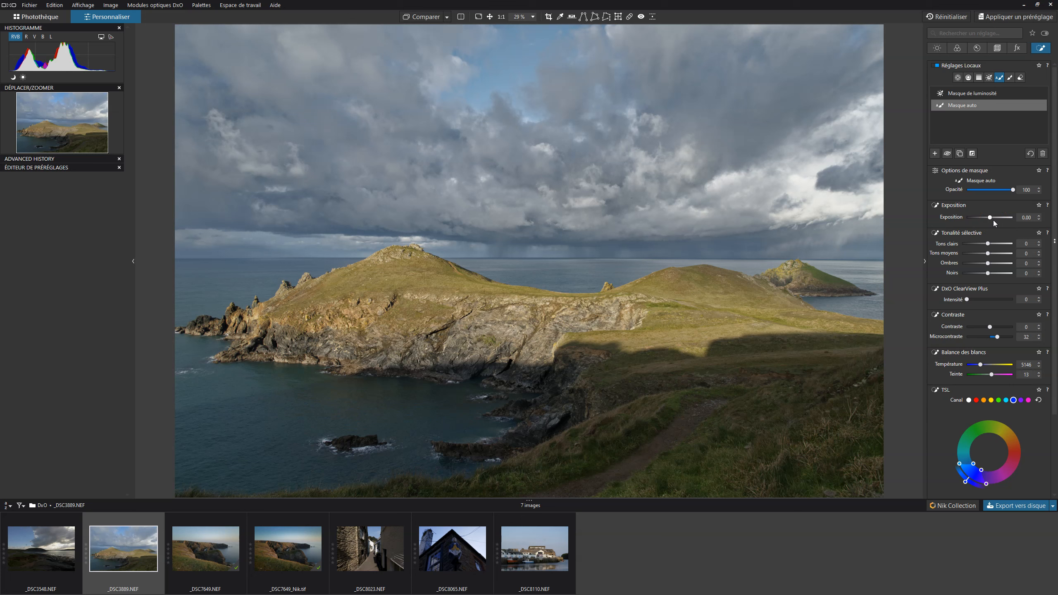
pyautogui.click(991, 221)
# - Add a second auto mask, paint it over the sunlit grass around the second hill, and set its exposure to -0.07
pyautogui.click(931, 154)
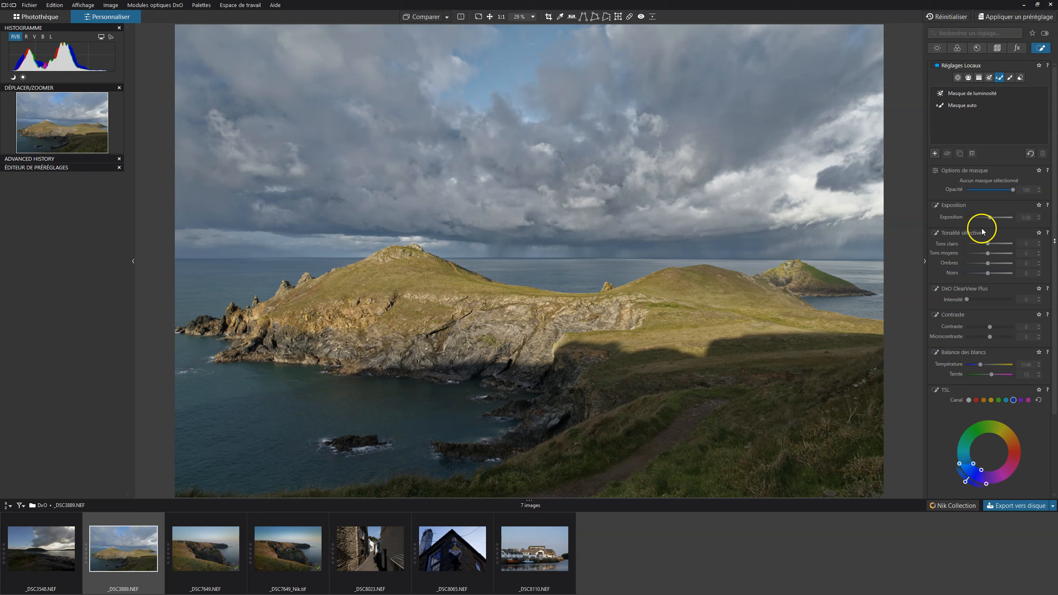
pyautogui.moveTo(636, 292)
pyautogui.mouseDown()
pyautogui.moveTo(755, 318)
pyautogui.moveTo(641, 328)
pyautogui.mouseUp()
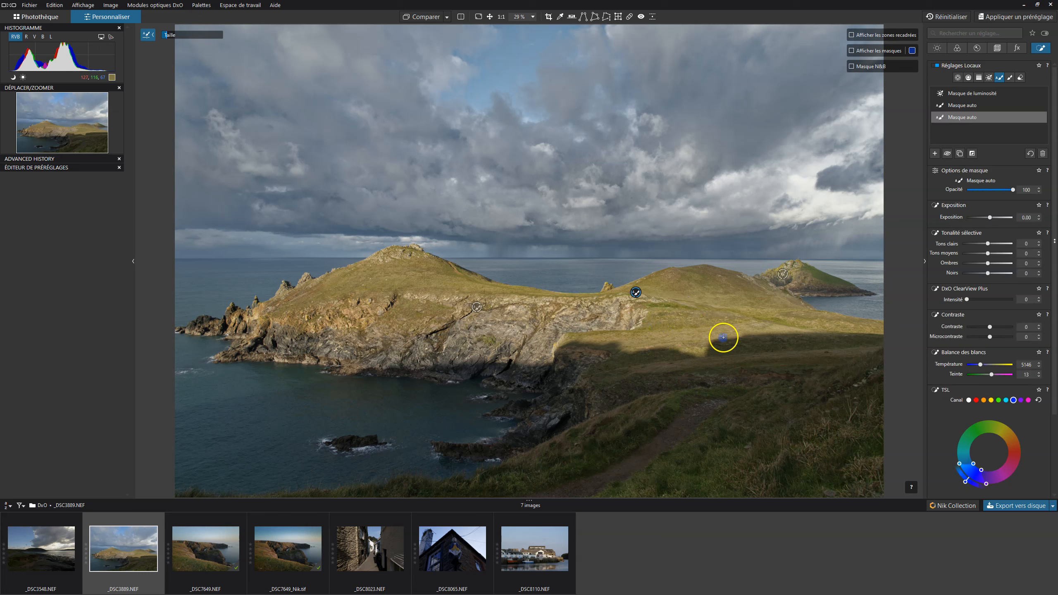
pyautogui.moveTo(992, 217); pyautogui.dragTo(986, 219)
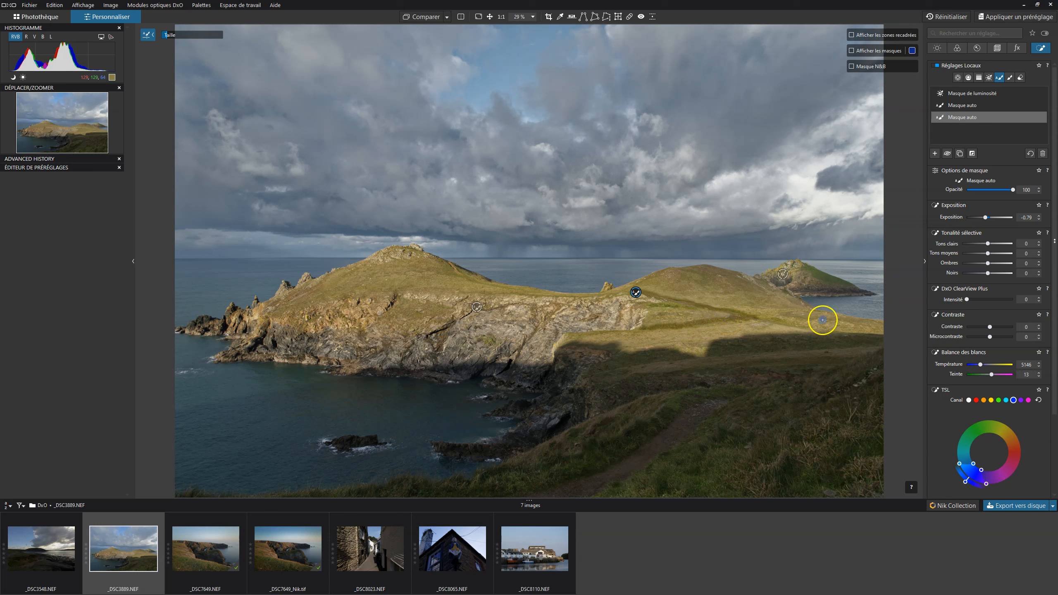
pyautogui.click(986, 217)
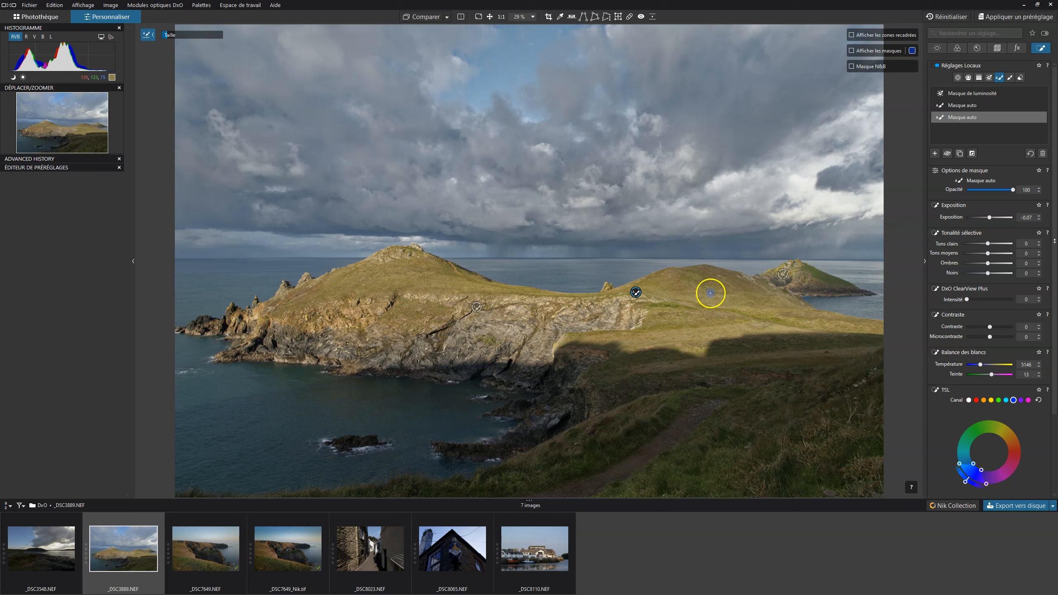
# - Brush the second auto mask across the second hill, the grass above the shadow, and along the edges of the cliff's rock face
pyautogui.moveTo(662, 293); pyautogui.dragTo(770, 291)
pyautogui.moveTo(762, 320); pyautogui.dragTo(804, 330)
pyautogui.moveTo(409, 292); pyautogui.dragTo(491, 295)
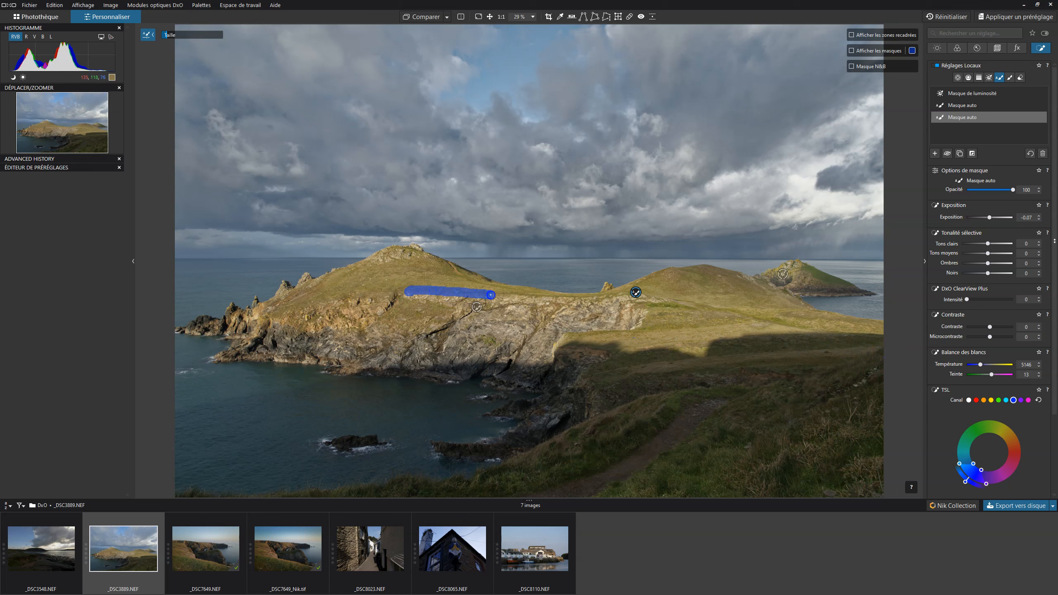
pyautogui.moveTo(584, 301)
pyautogui.mouseDown()
pyautogui.moveTo(633, 303)
pyautogui.moveTo(645, 317)
pyautogui.moveTo(569, 333)
pyautogui.mouseUp()
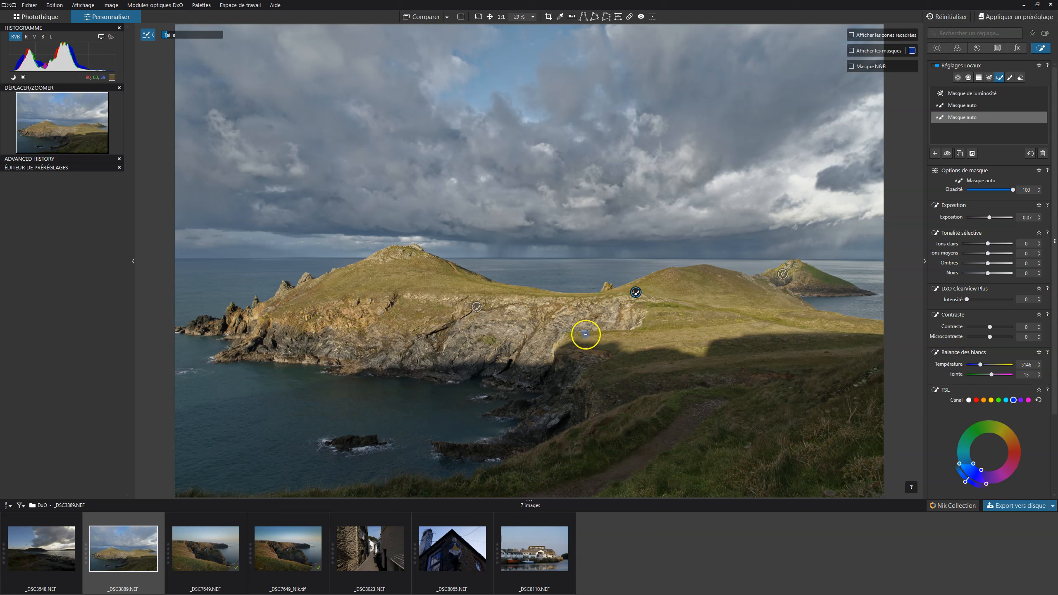
pyautogui.moveTo(399, 294); pyautogui.dragTo(454, 311)
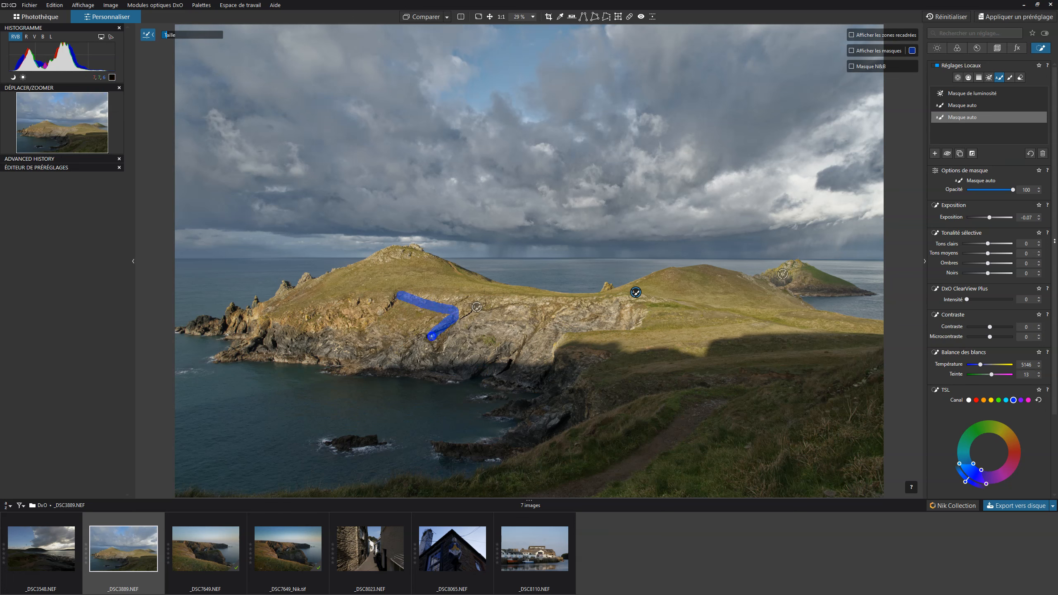
pyautogui.moveTo(453, 339); pyautogui.dragTo(510, 323)
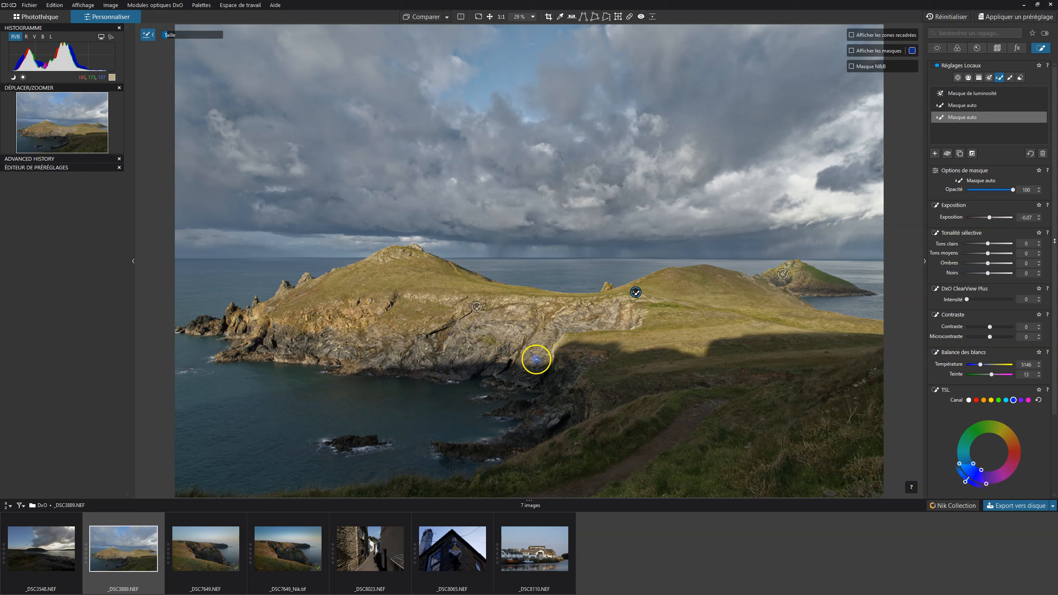
# - Brush the second auto mask over the cliff's rock face, from below the saddle along the headland's ledges and down to the rocks at the waterline
pyautogui.moveTo(548, 320); pyautogui.dragTo(553, 339)
pyautogui.moveTo(548, 318); pyautogui.dragTo(562, 308)
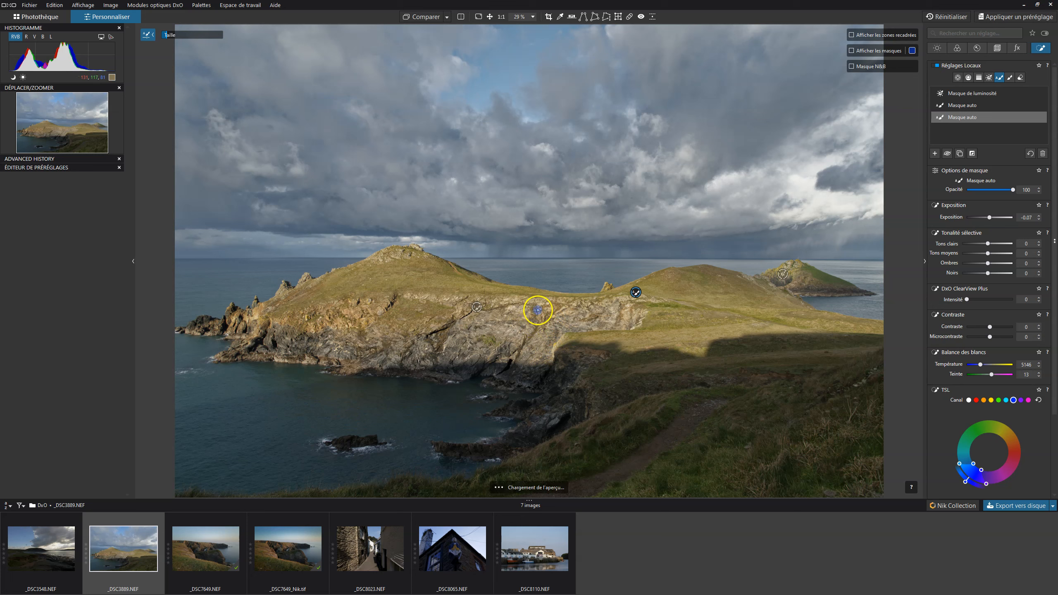
pyautogui.moveTo(538, 306)
pyautogui.mouseDown()
pyautogui.moveTo(525, 340)
pyautogui.moveTo(473, 345)
pyautogui.moveTo(398, 318)
pyautogui.moveTo(397, 300)
pyautogui.moveTo(421, 300)
pyautogui.moveTo(409, 296)
pyautogui.moveTo(384, 315)
pyautogui.moveTo(307, 310)
pyautogui.mouseUp()
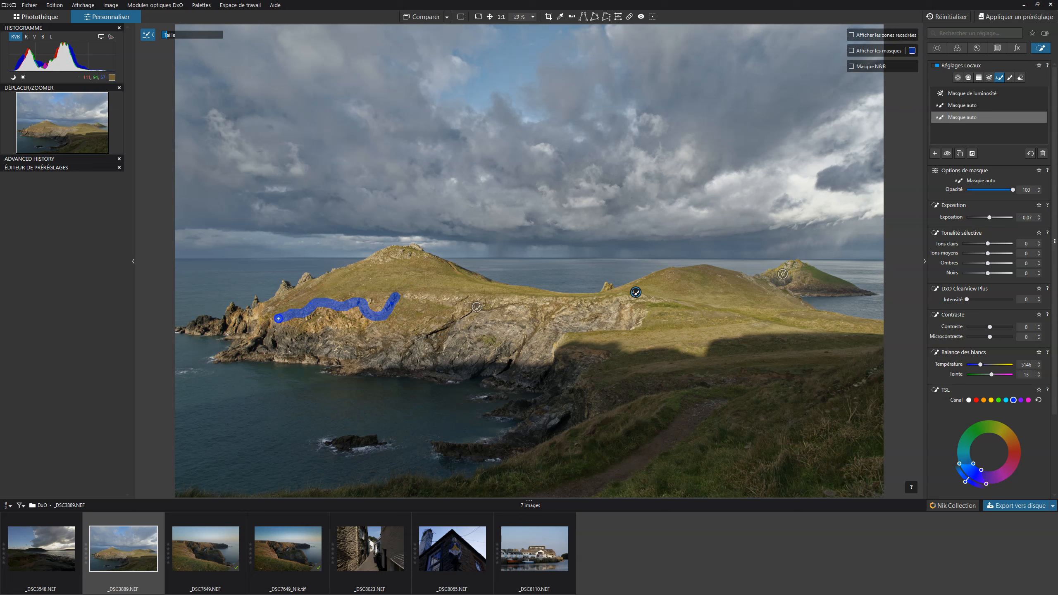
pyautogui.moveTo(321, 332)
pyautogui.mouseDown()
pyautogui.moveTo(358, 341)
pyautogui.moveTo(383, 317)
pyautogui.mouseUp()
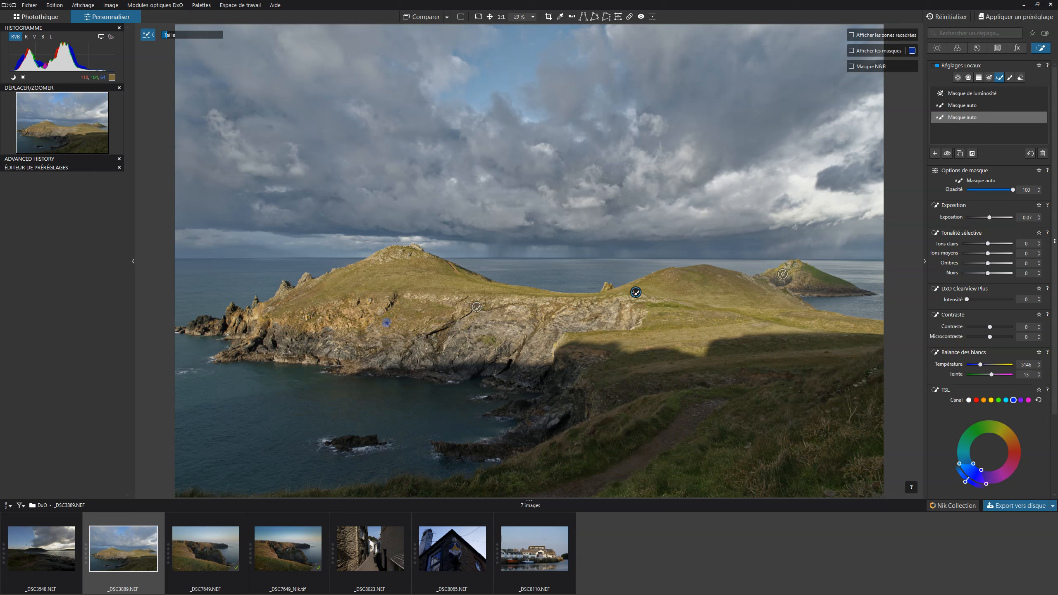
pyautogui.moveTo(341, 313); pyautogui.dragTo(353, 323)
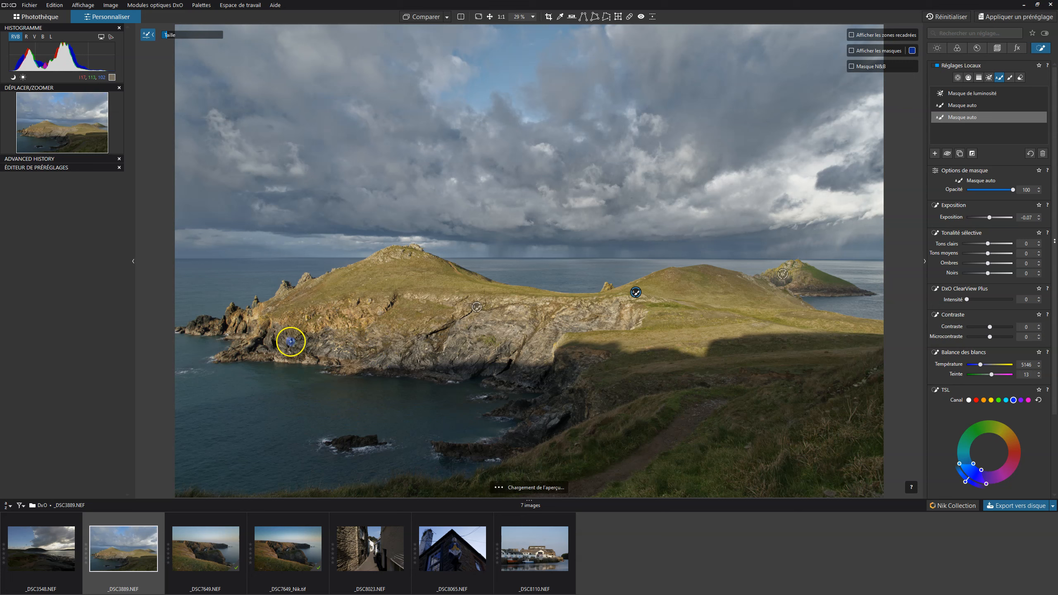
pyautogui.moveTo(271, 321); pyautogui.dragTo(310, 333)
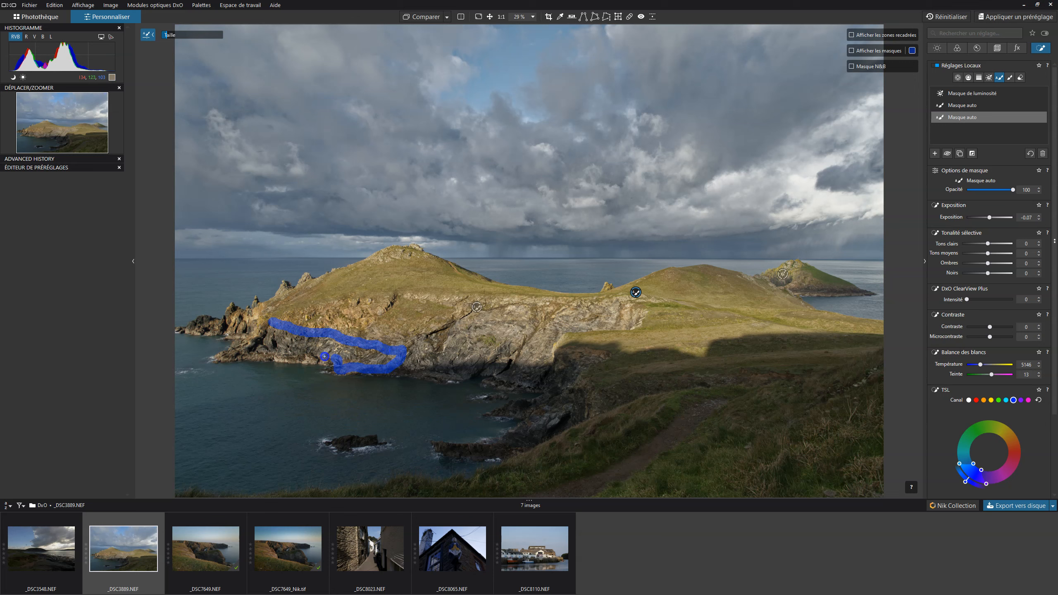
pyautogui.moveTo(269, 353)
pyautogui.mouseDown()
pyautogui.moveTo(246, 348)
pyautogui.moveTo(273, 324)
pyautogui.mouseUp()
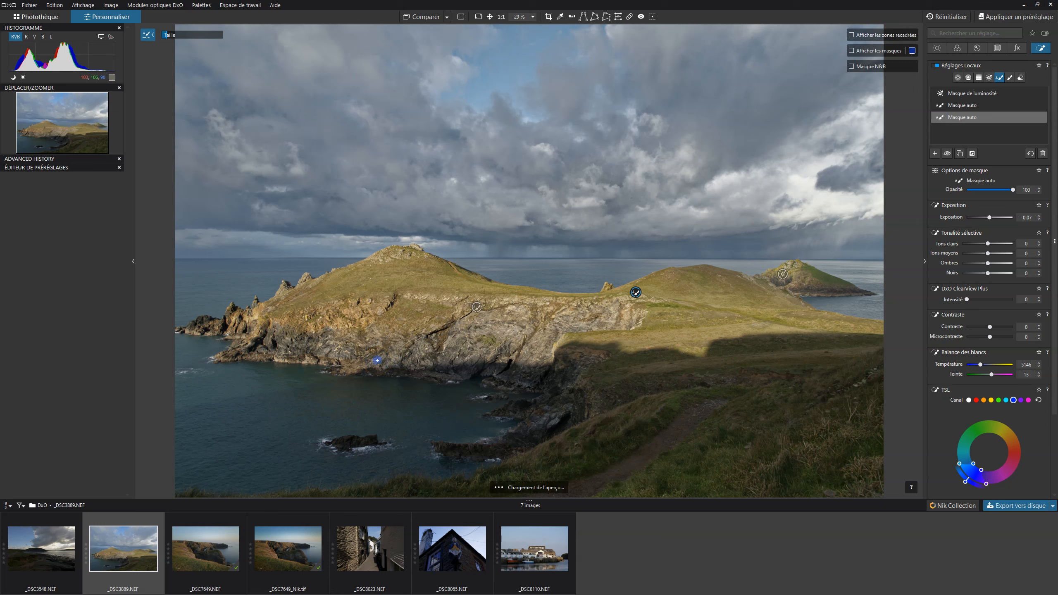
pyautogui.moveTo(319, 337); pyautogui.dragTo(328, 355)
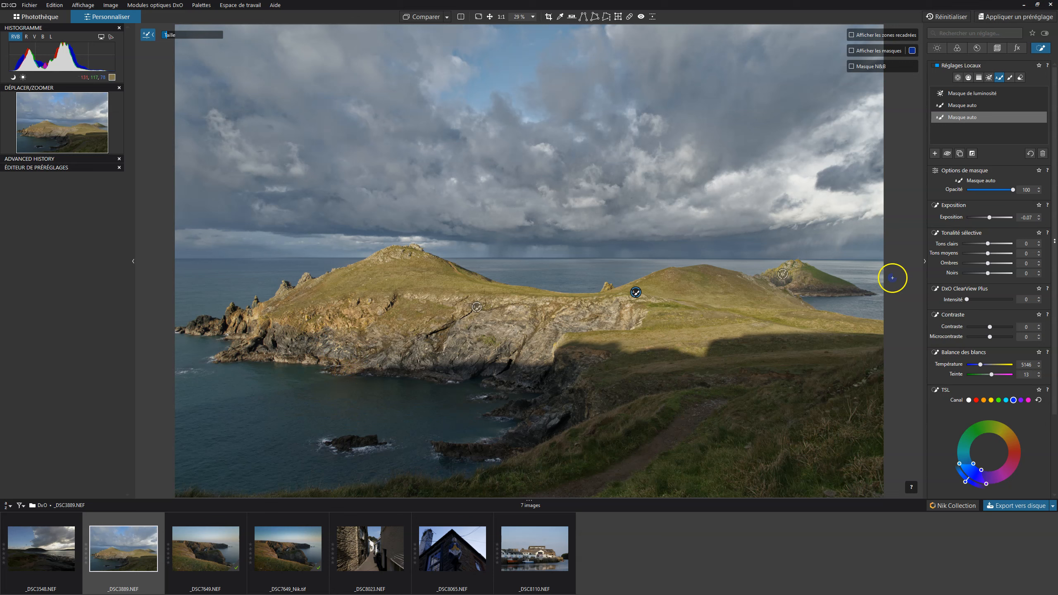
# - Check the second auto mask's effect by switching it off and on, and extend it with a stroke across the first hill's slope
pyautogui.click(1037, 120)
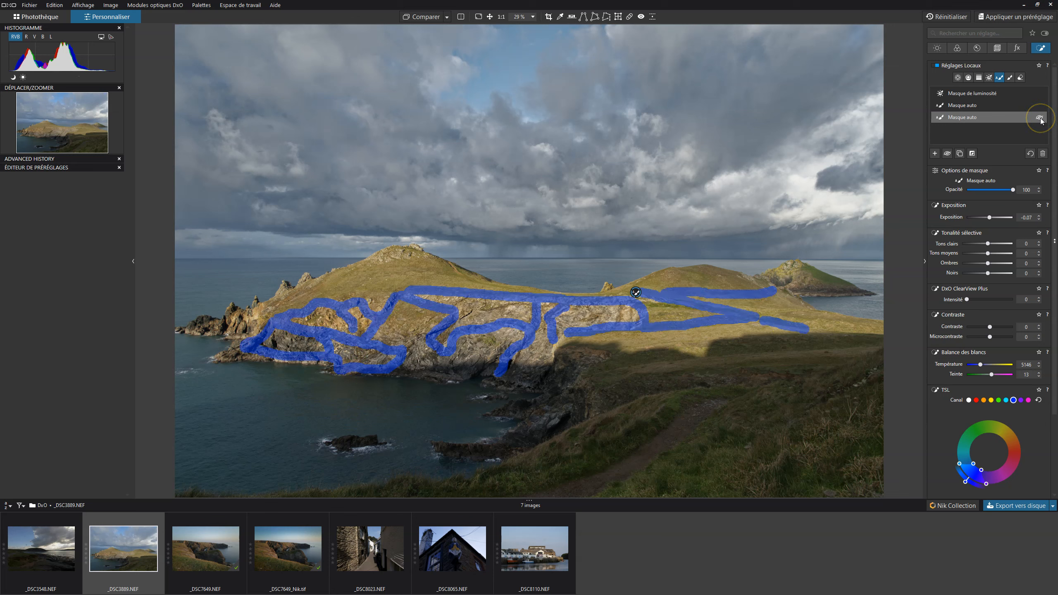
pyautogui.click(1039, 119)
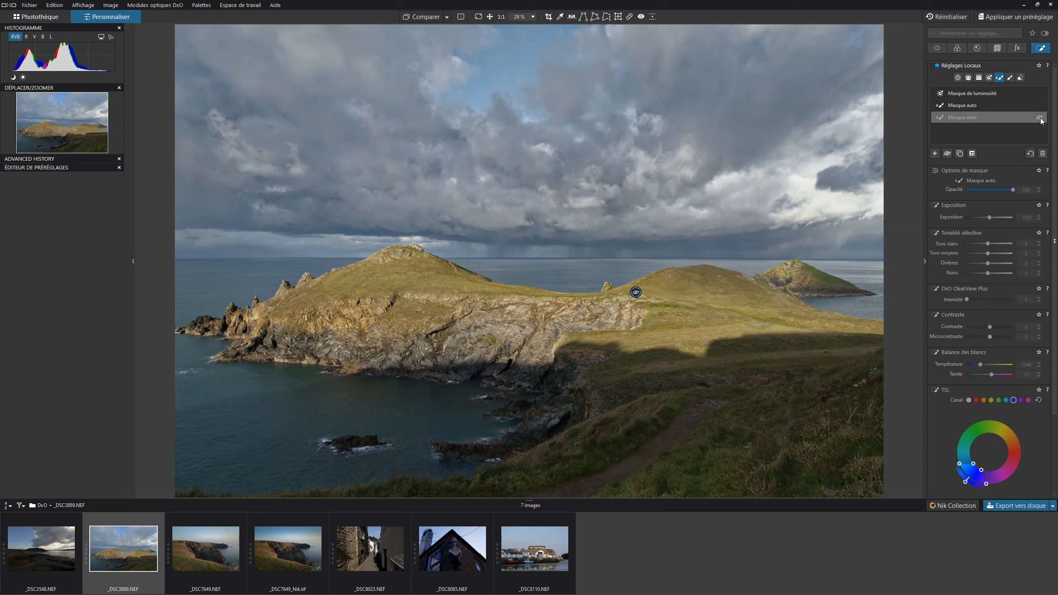
pyautogui.click(1040, 118)
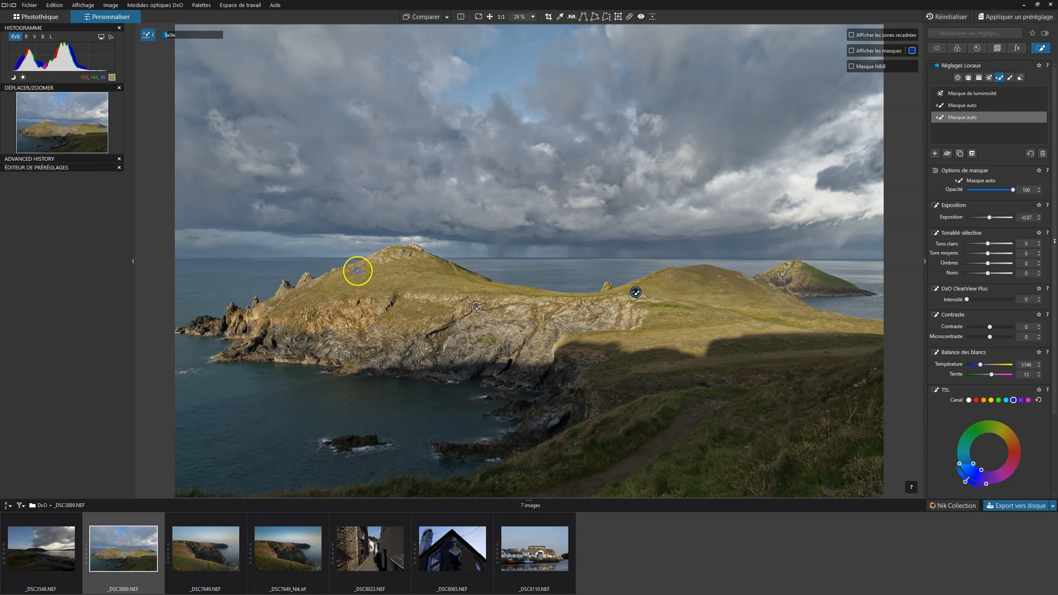
pyautogui.moveTo(330, 274)
pyautogui.mouseDown()
pyautogui.moveTo(324, 280)
pyautogui.moveTo(372, 292)
pyautogui.moveTo(483, 283)
pyautogui.mouseUp()
# - Lower the luminosity mask's opacity to 70
pyautogui.click(981, 94)
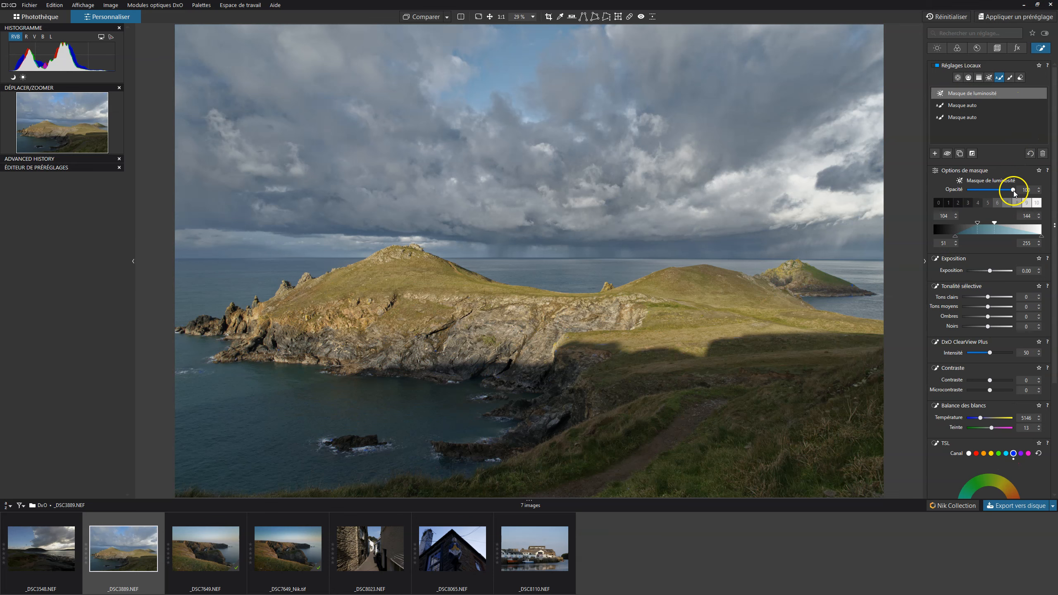
pyautogui.moveTo(1014, 190)
pyautogui.mouseDown()
pyautogui.moveTo(942, 188)
pyautogui.moveTo(1000, 183)
pyautogui.mouseUp()
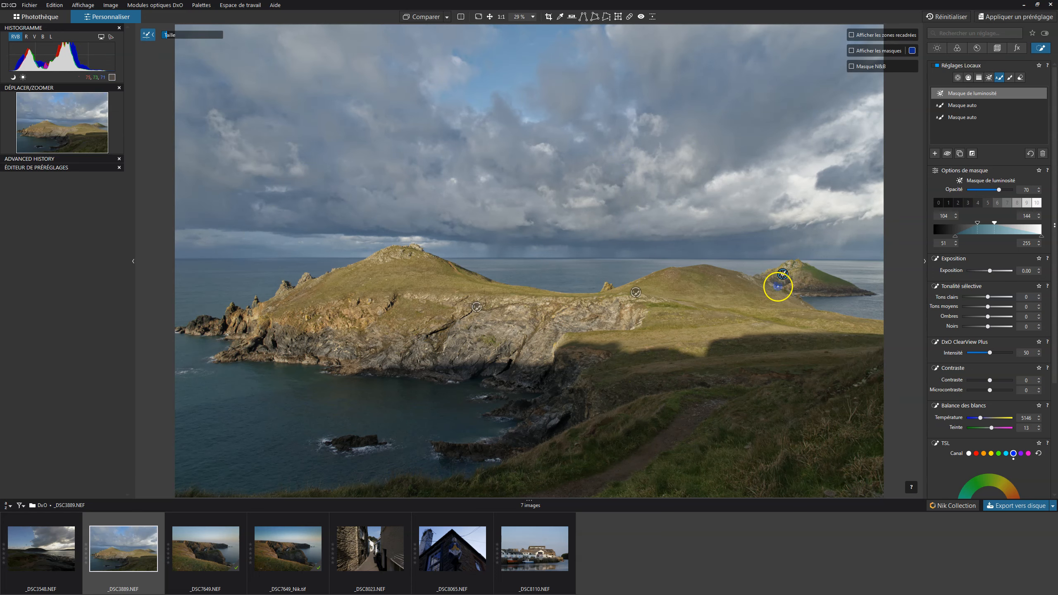
# - Review the coverage of both auto masks and set the second auto mask's opacity to 86
pyautogui.click(965, 107)
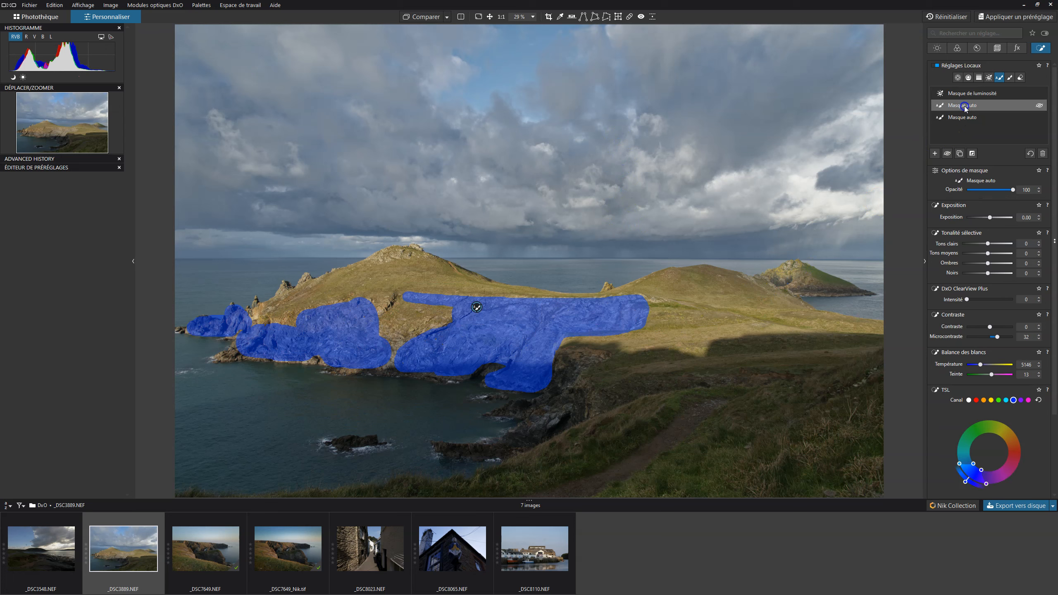
pyautogui.click(964, 117)
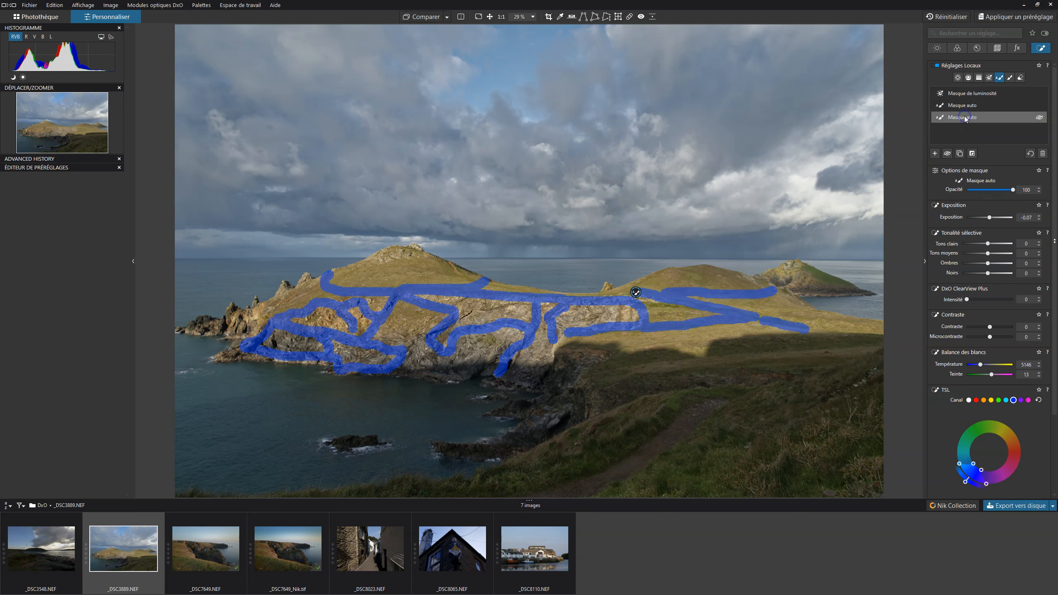
pyautogui.click(967, 106)
pyautogui.click(965, 114)
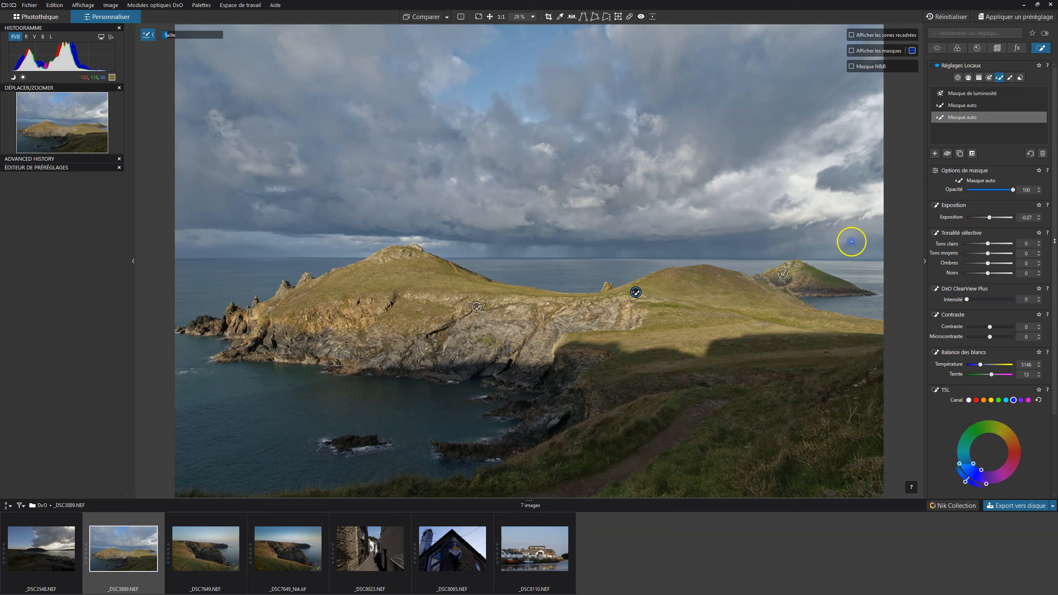
pyautogui.moveTo(1012, 189); pyautogui.dragTo(950, 190)
pyautogui.click(965, 190)
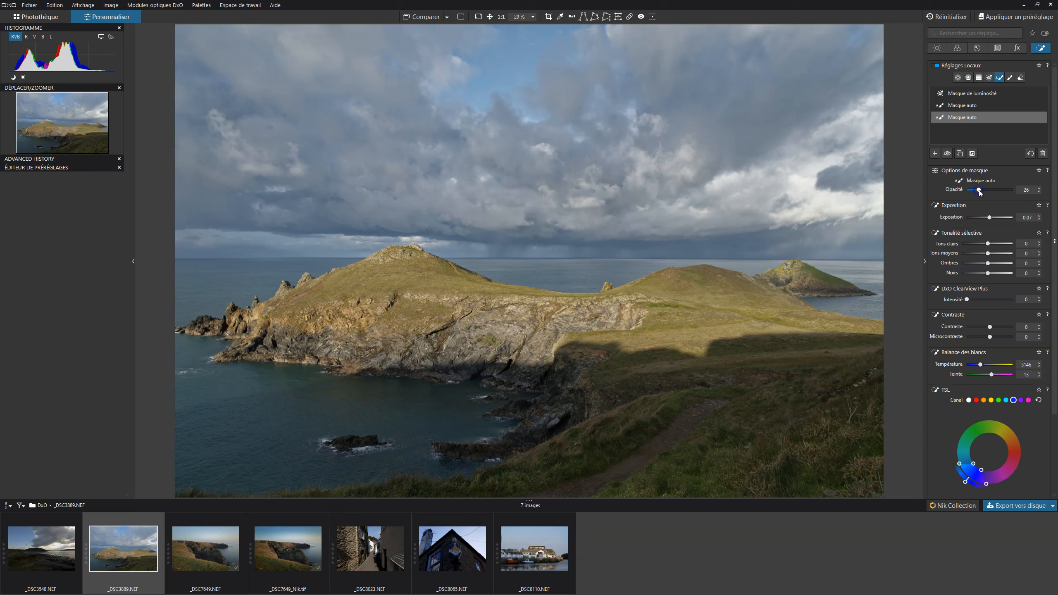
pyautogui.moveTo(990, 191); pyautogui.dragTo(995, 192)
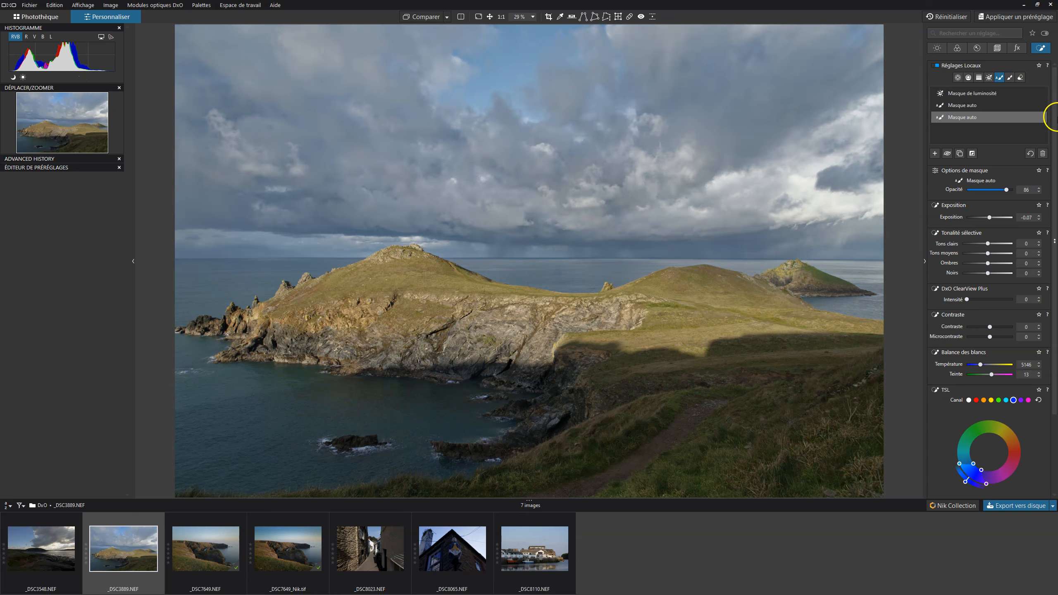
# - Switch off all three local masks one by one, and switch them back on in turn to judge each mask's effect
pyautogui.click(1042, 118)
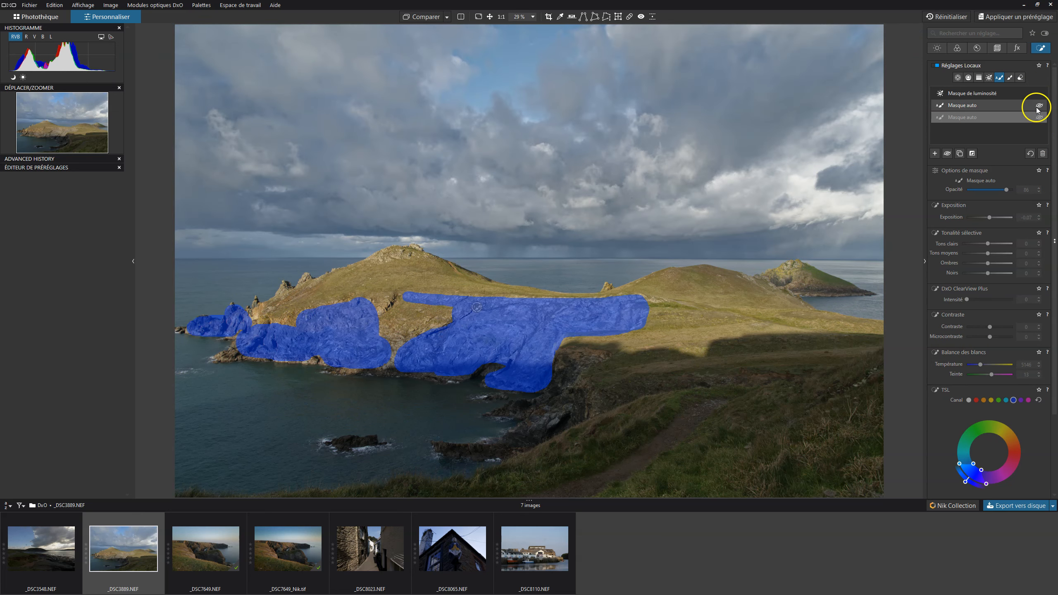
pyautogui.click(1040, 107)
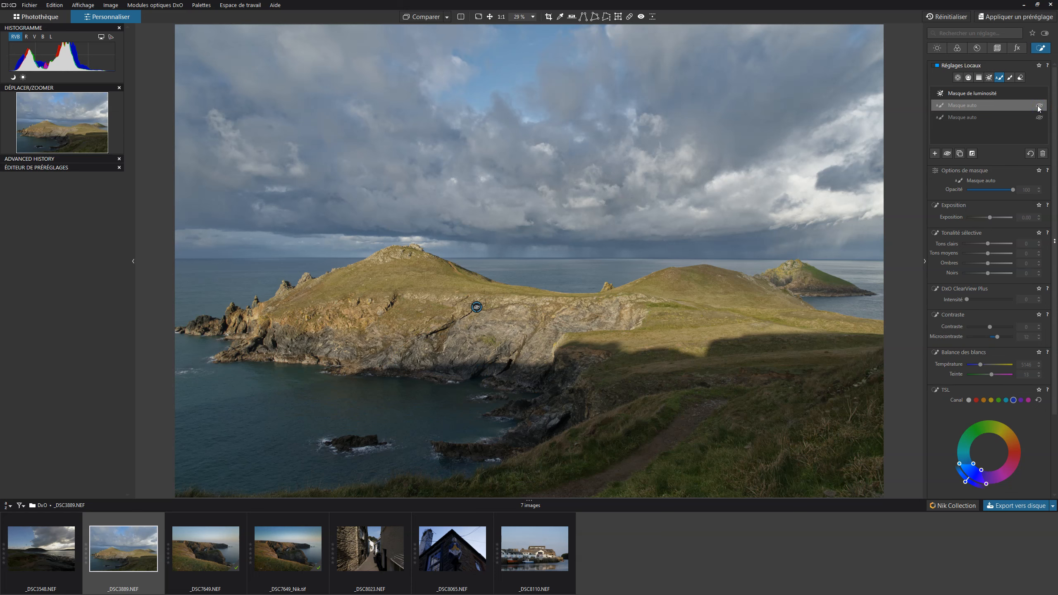
pyautogui.click(1040, 93)
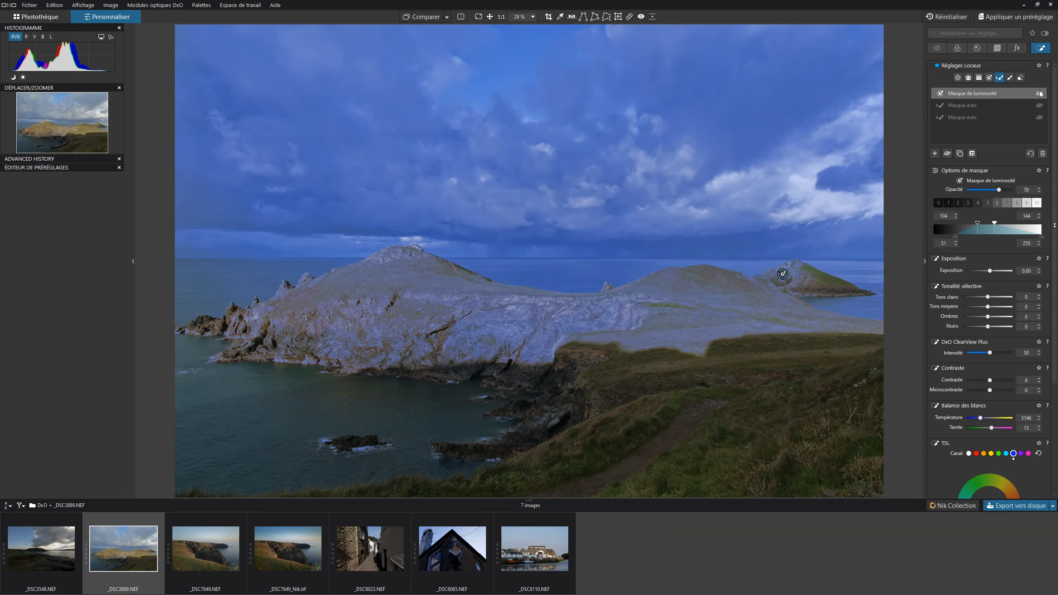
pyautogui.click(1032, 137)
pyautogui.click(1039, 93)
pyautogui.click(1040, 95)
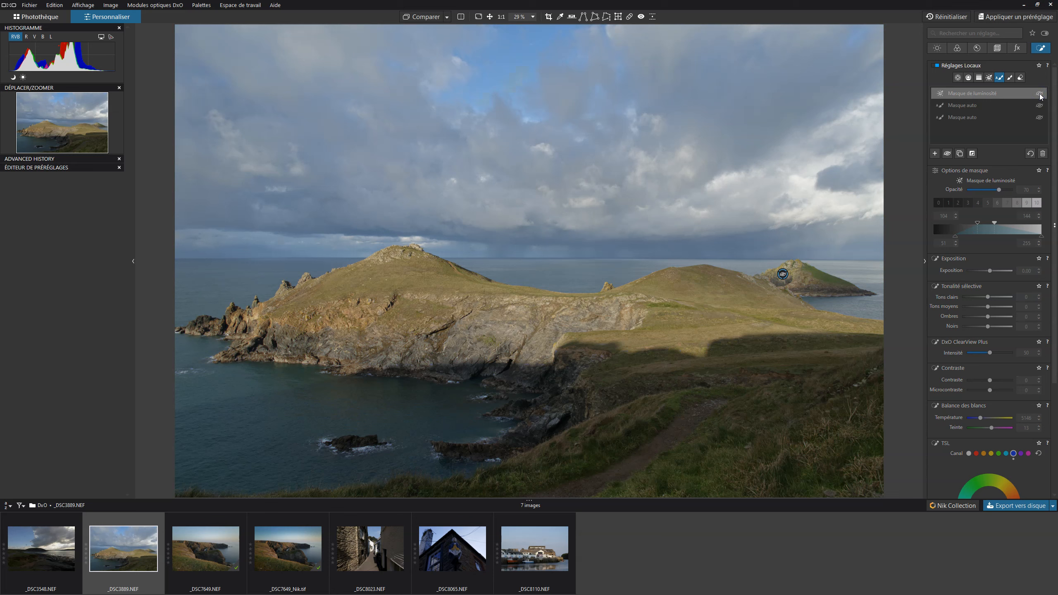
pyautogui.click(1040, 96)
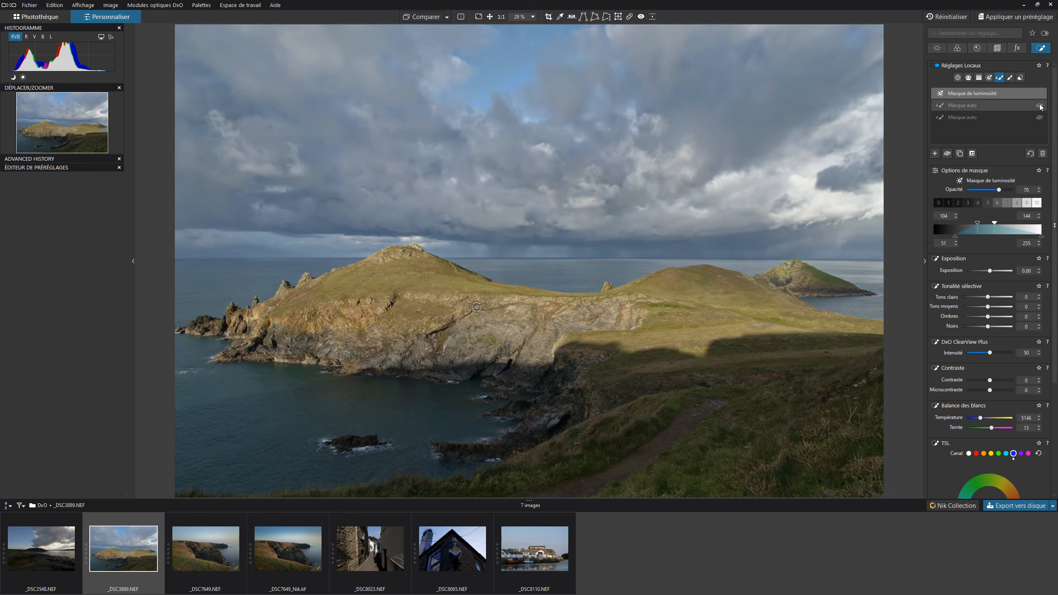
pyautogui.click(1040, 106)
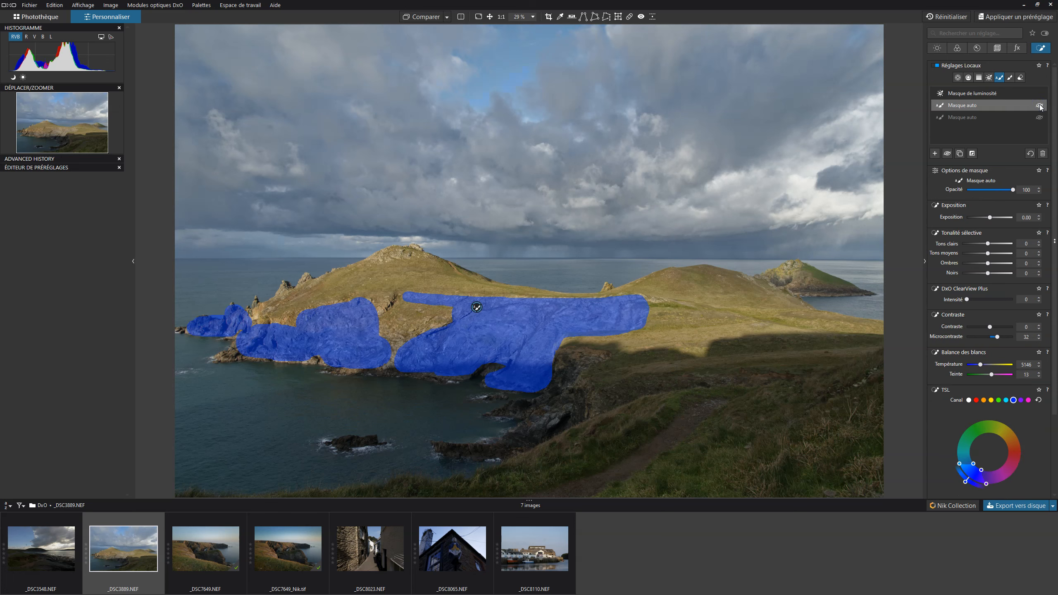
pyautogui.click(1040, 118)
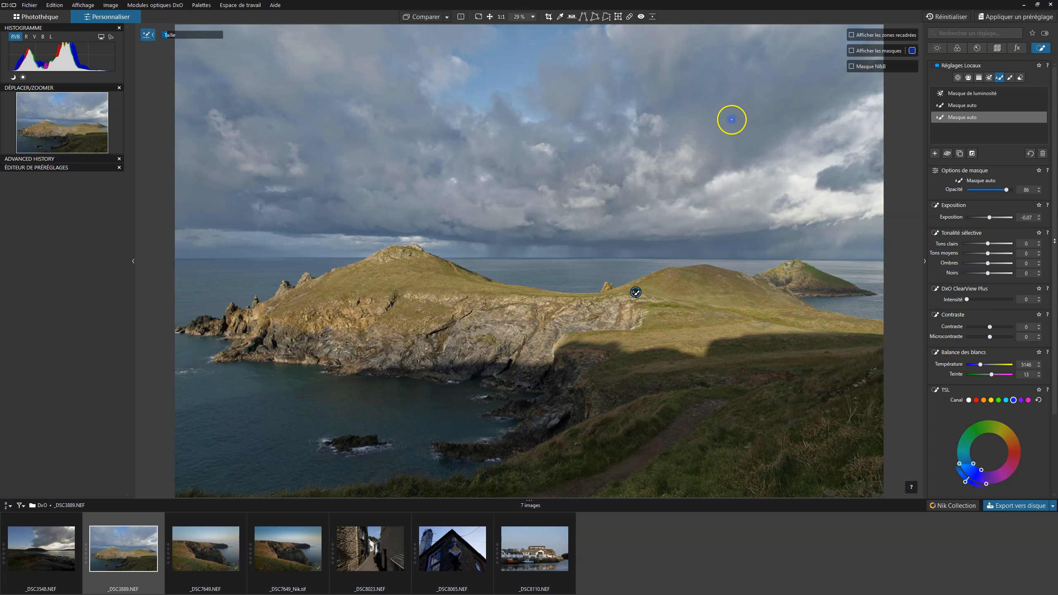
# - Compare the edited landscape with the original image
pyautogui.click(424, 19)
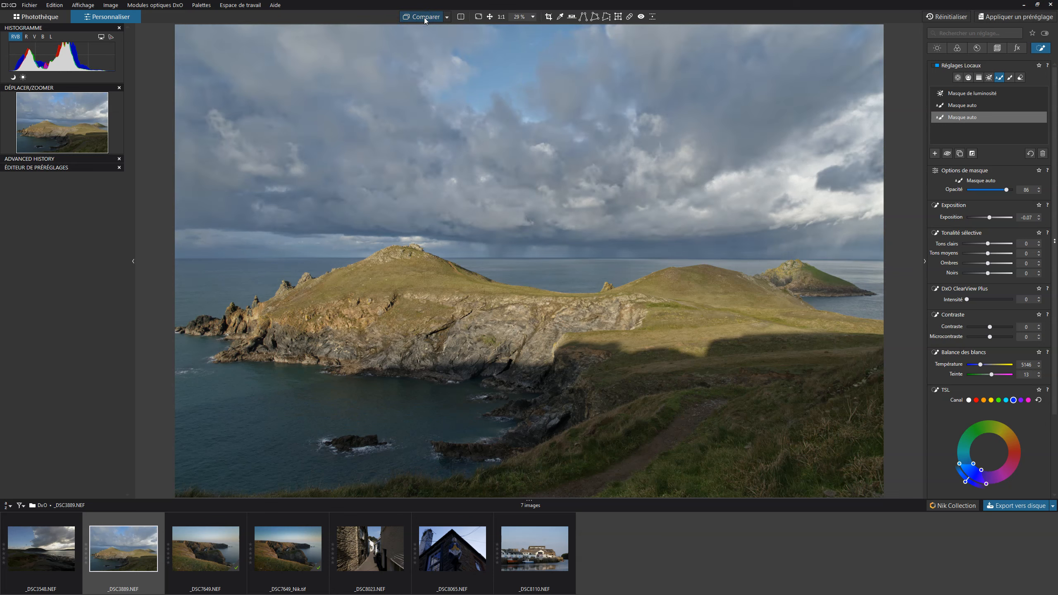
pyautogui.click(425, 18)
pyautogui.click(419, 19)
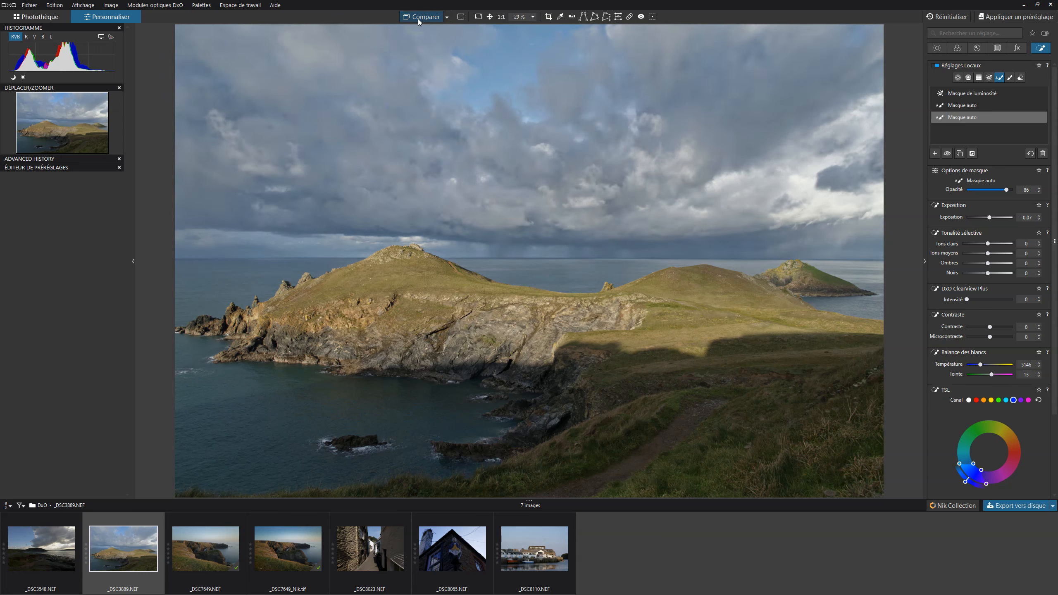